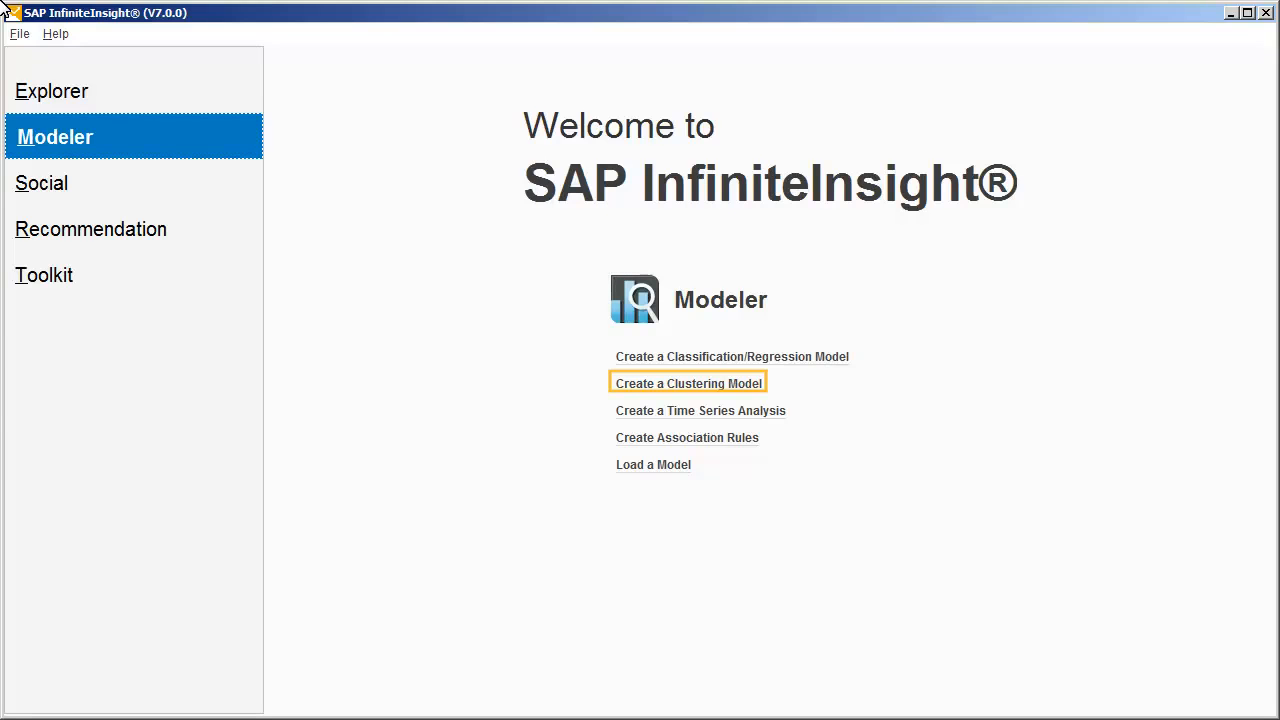
Start a new clustering model using the text file Promotion.csv from C:\ as its data source
left_click(640, 390)
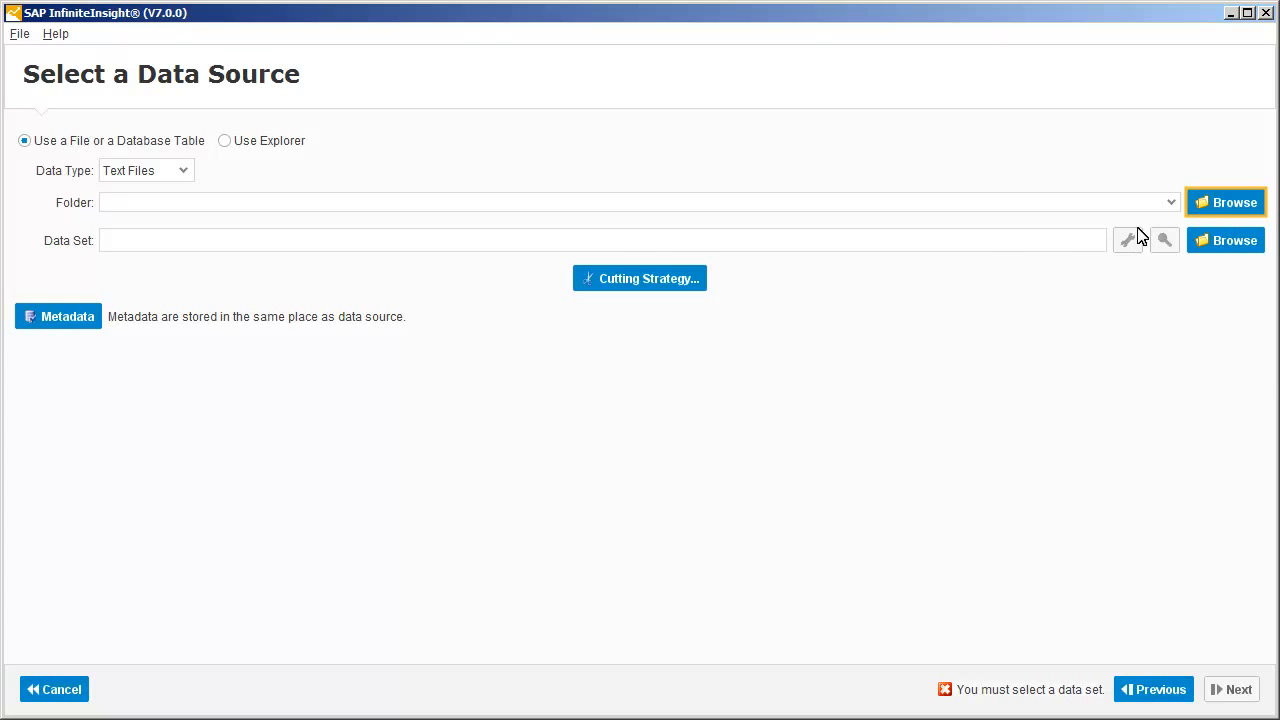
left_click(1223, 203)
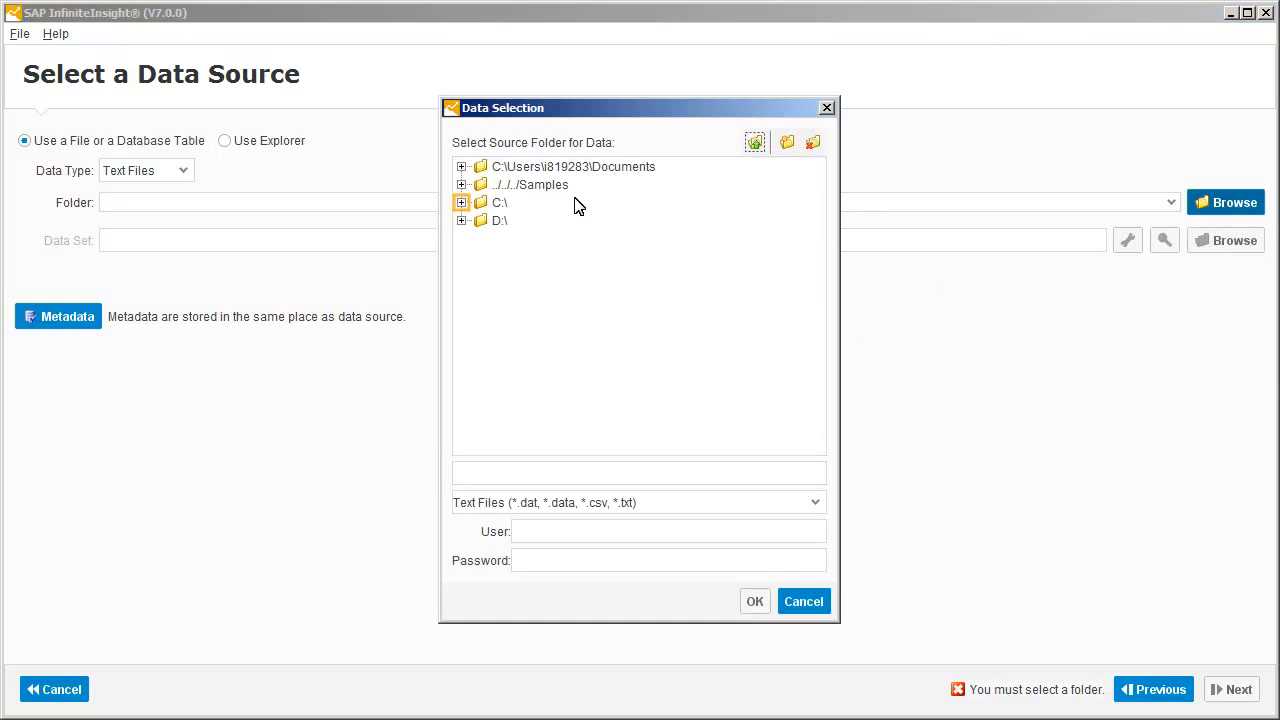
left_click(461, 202)
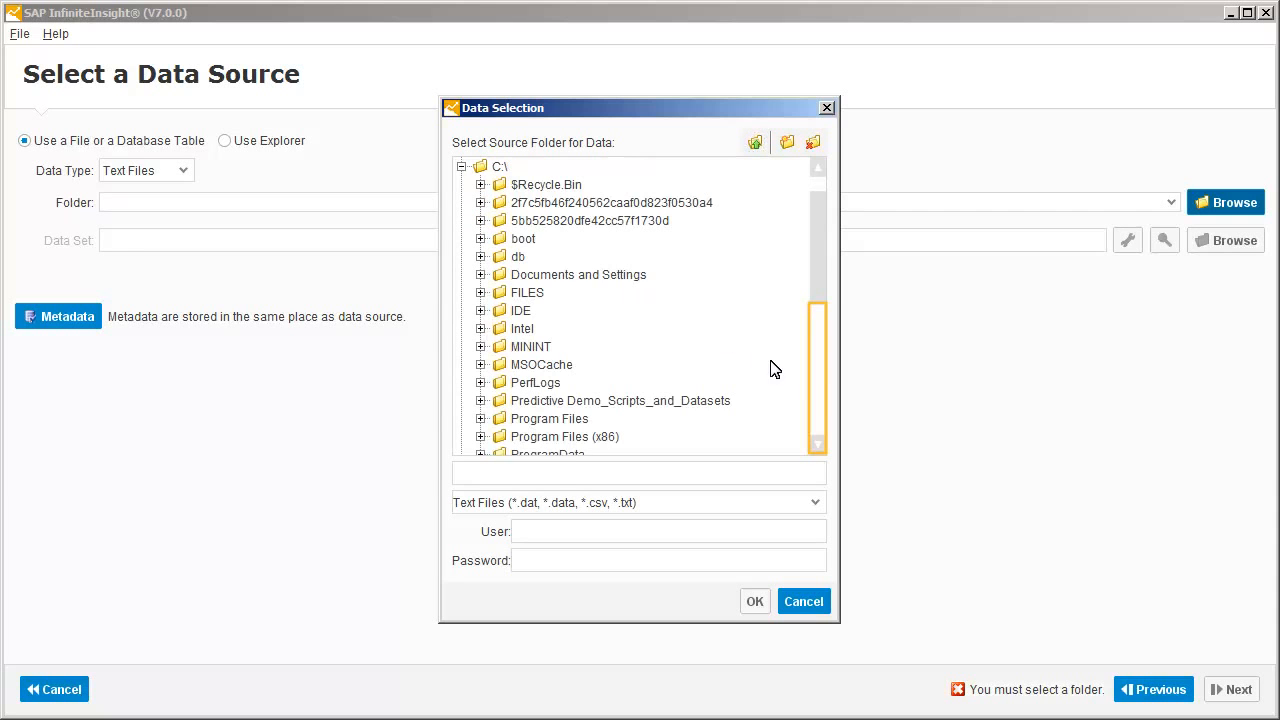
left_click(818, 392)
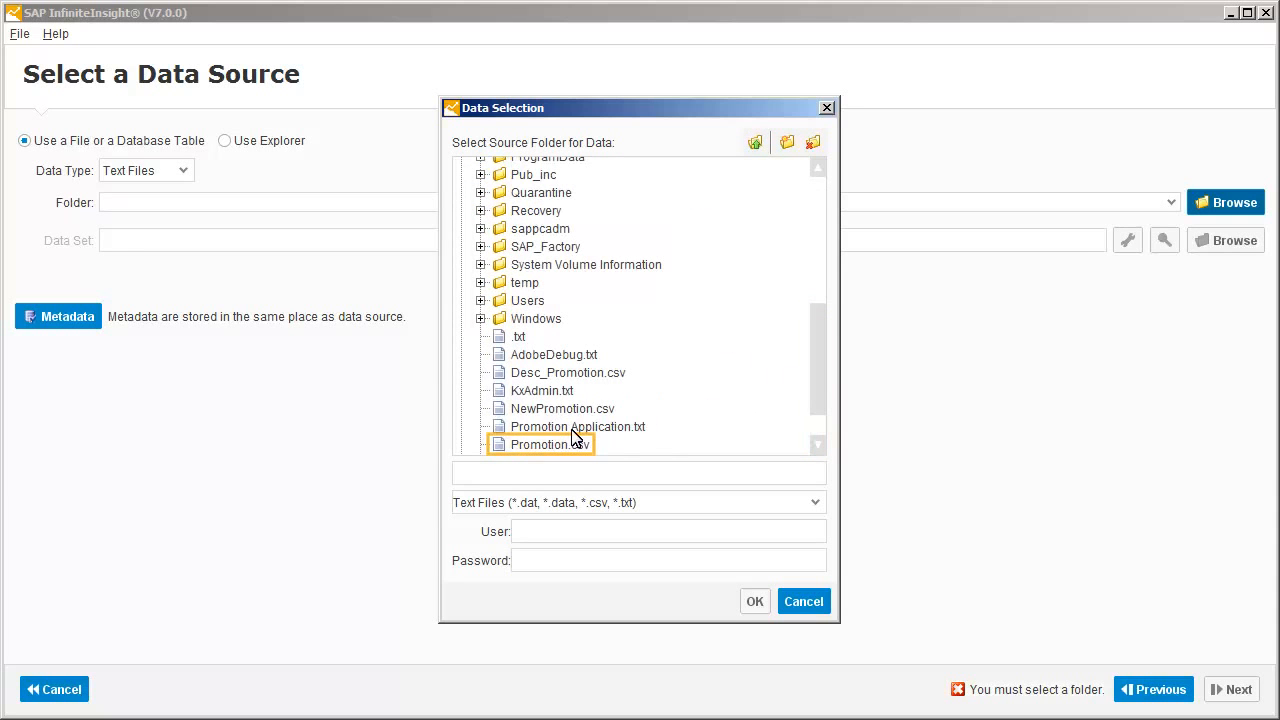
double_click(531, 446)
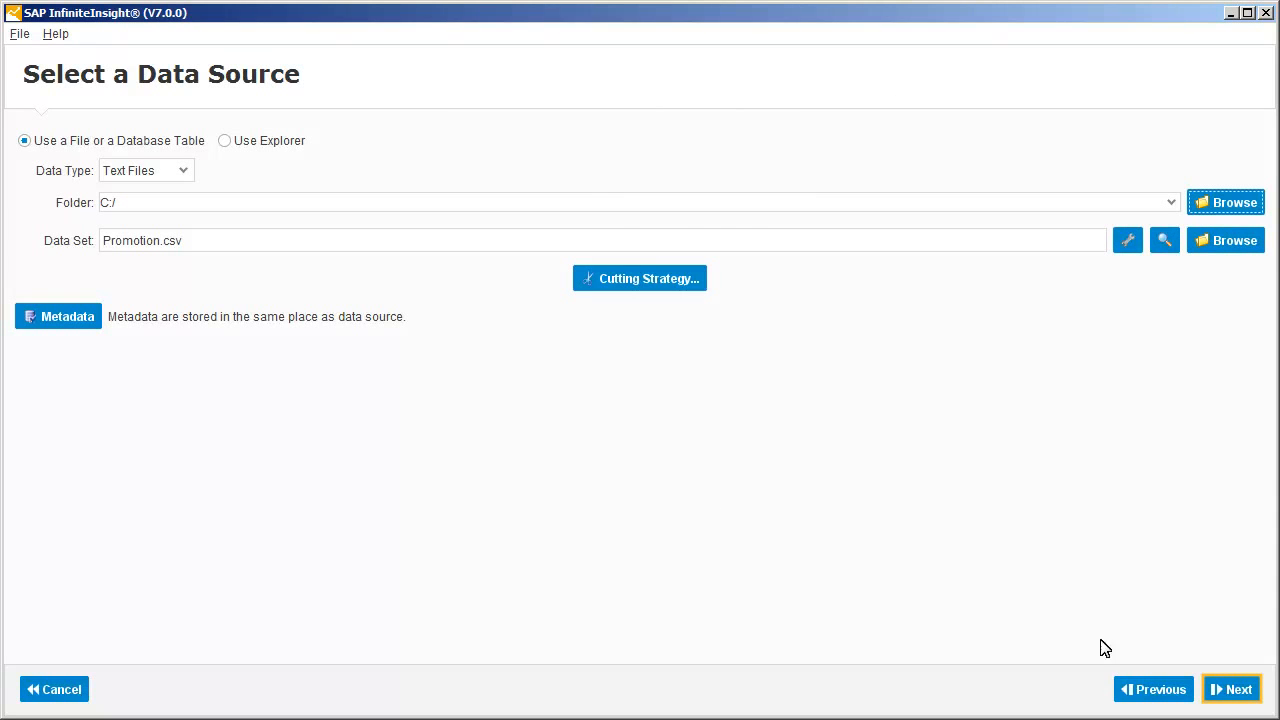
left_click(1234, 690)
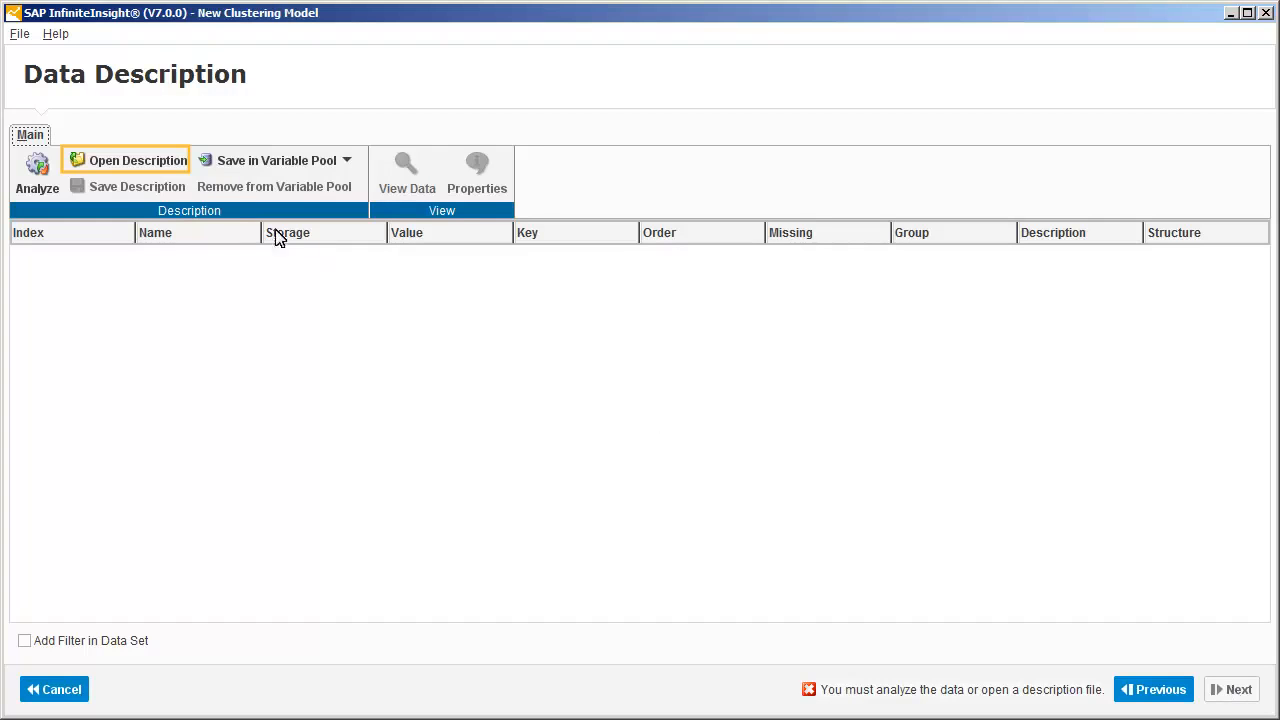
Load the data description from Desc_Promotion.csv and proceed to the variable selection
left_click(118, 162)
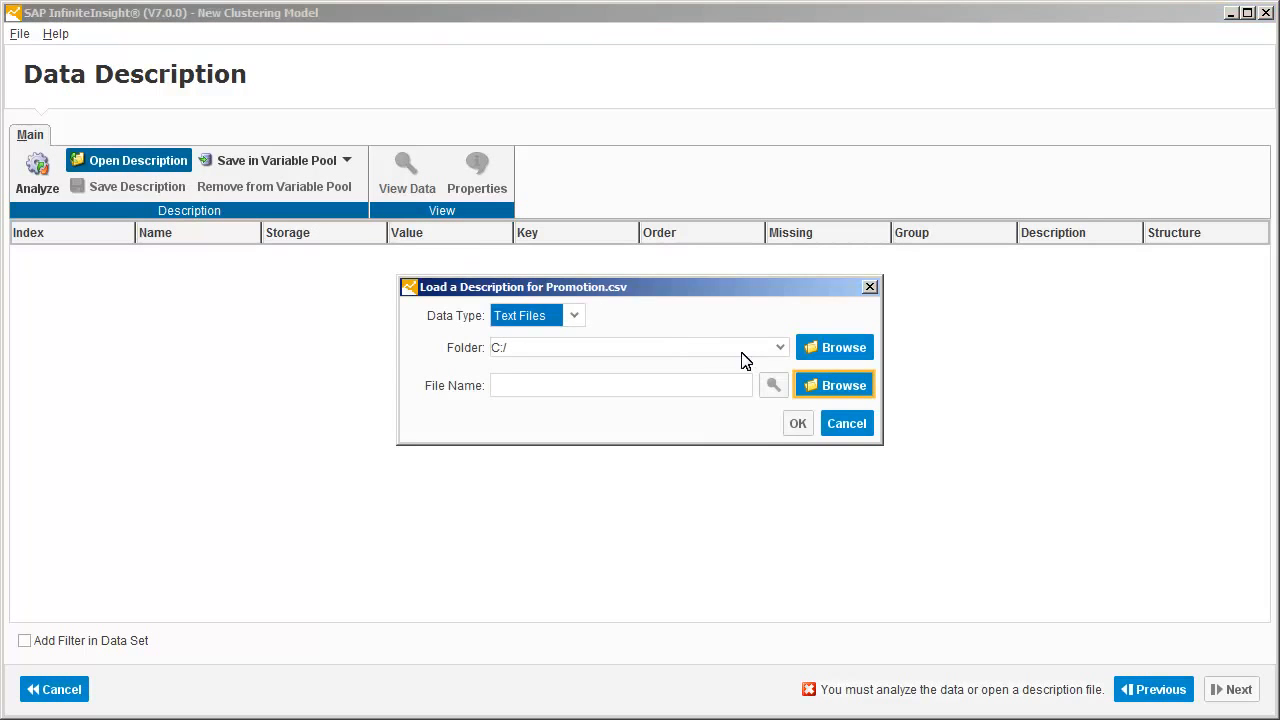
left_click(830, 387)
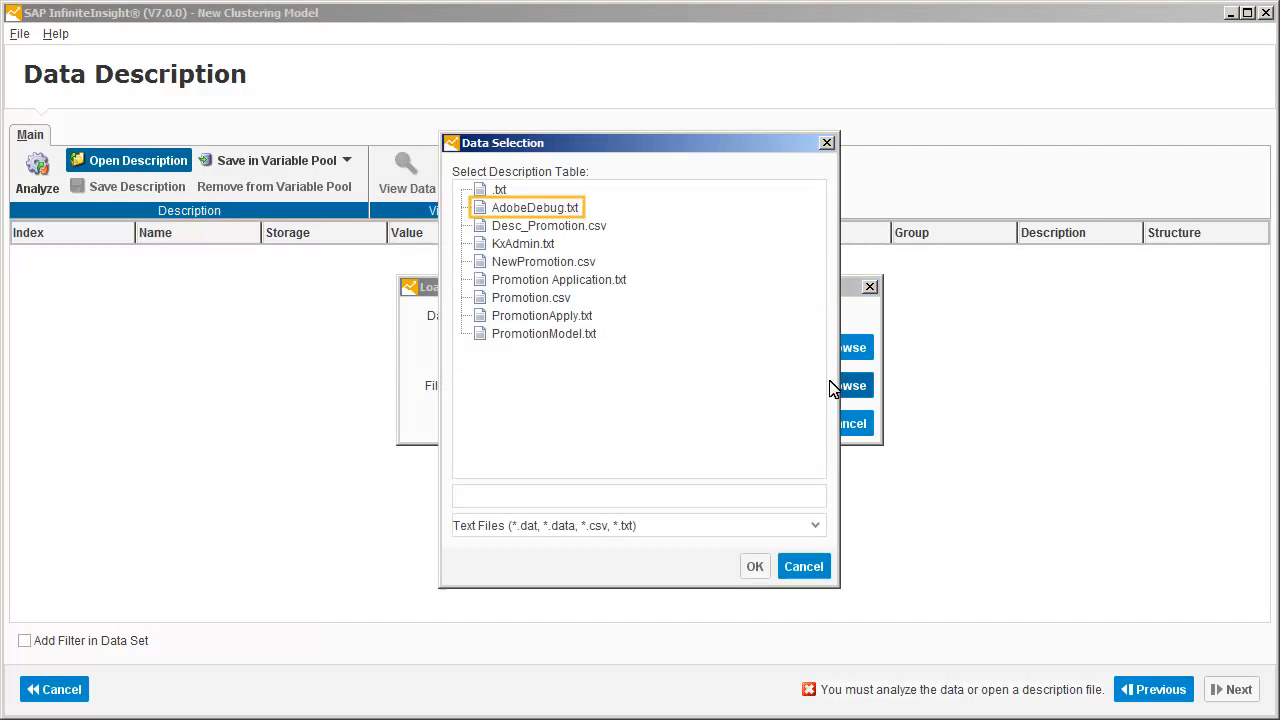
double_click(540, 225)
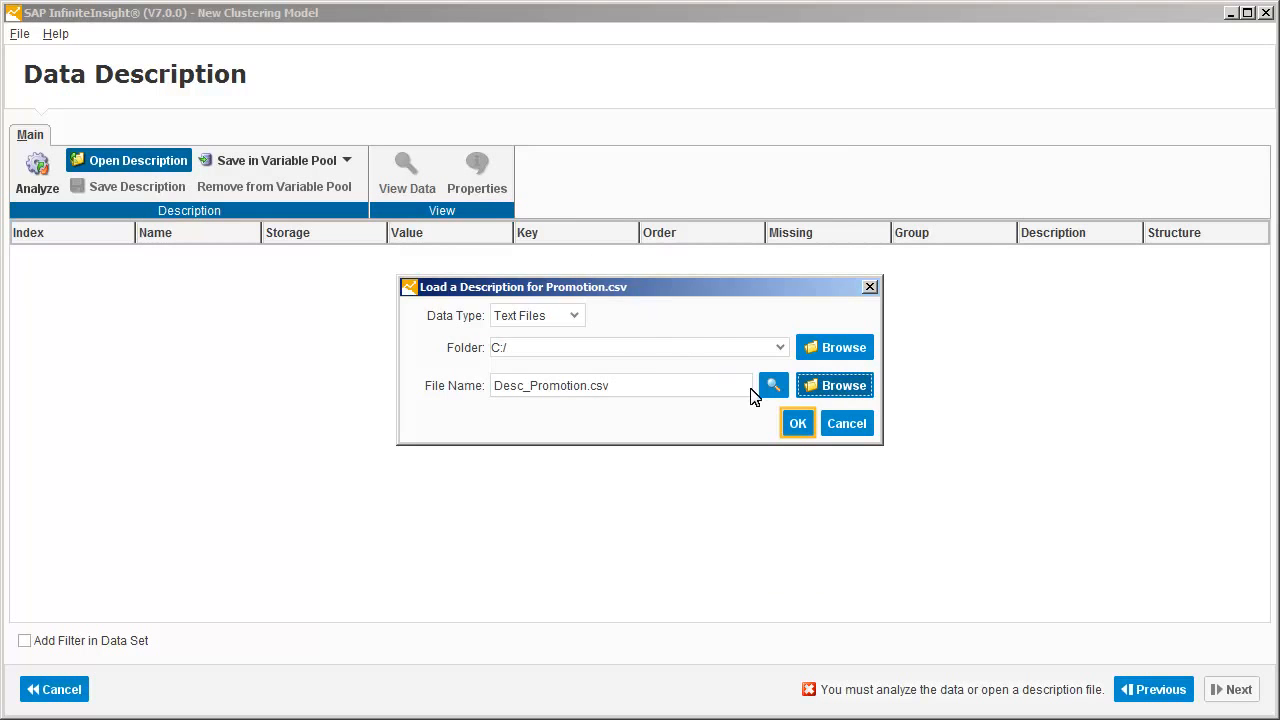
left_click(796, 426)
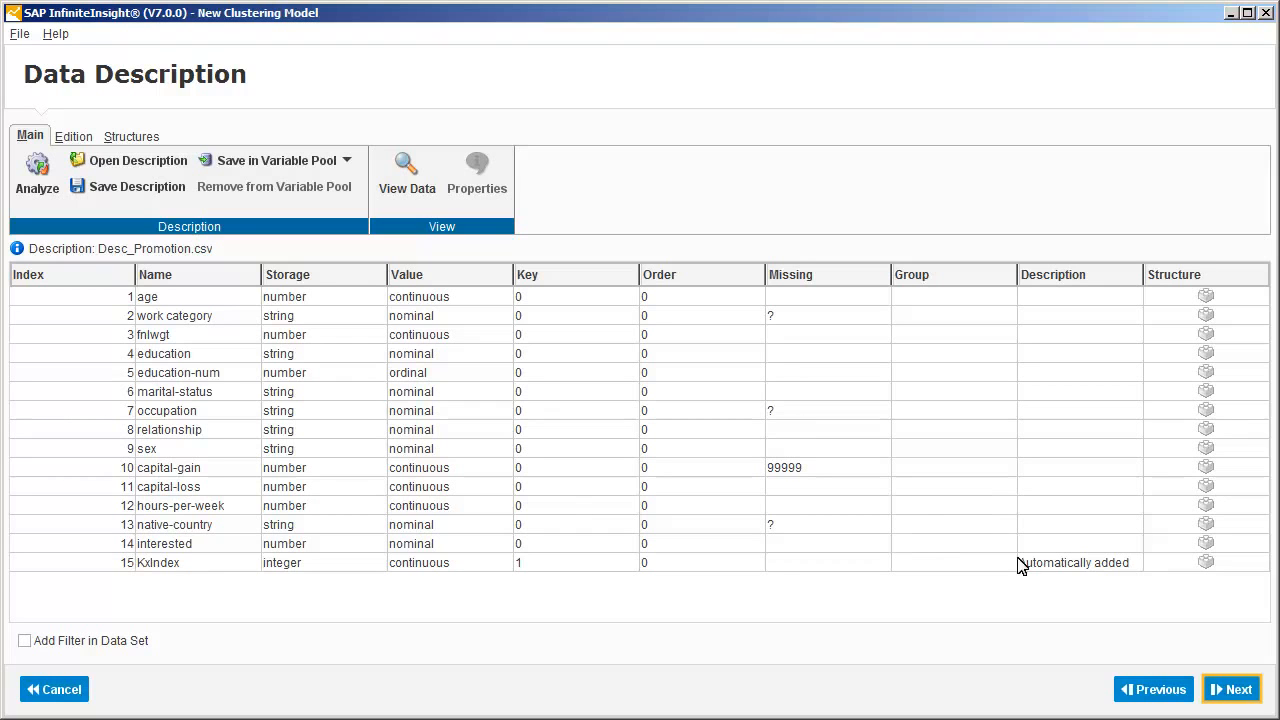
left_click(1233, 690)
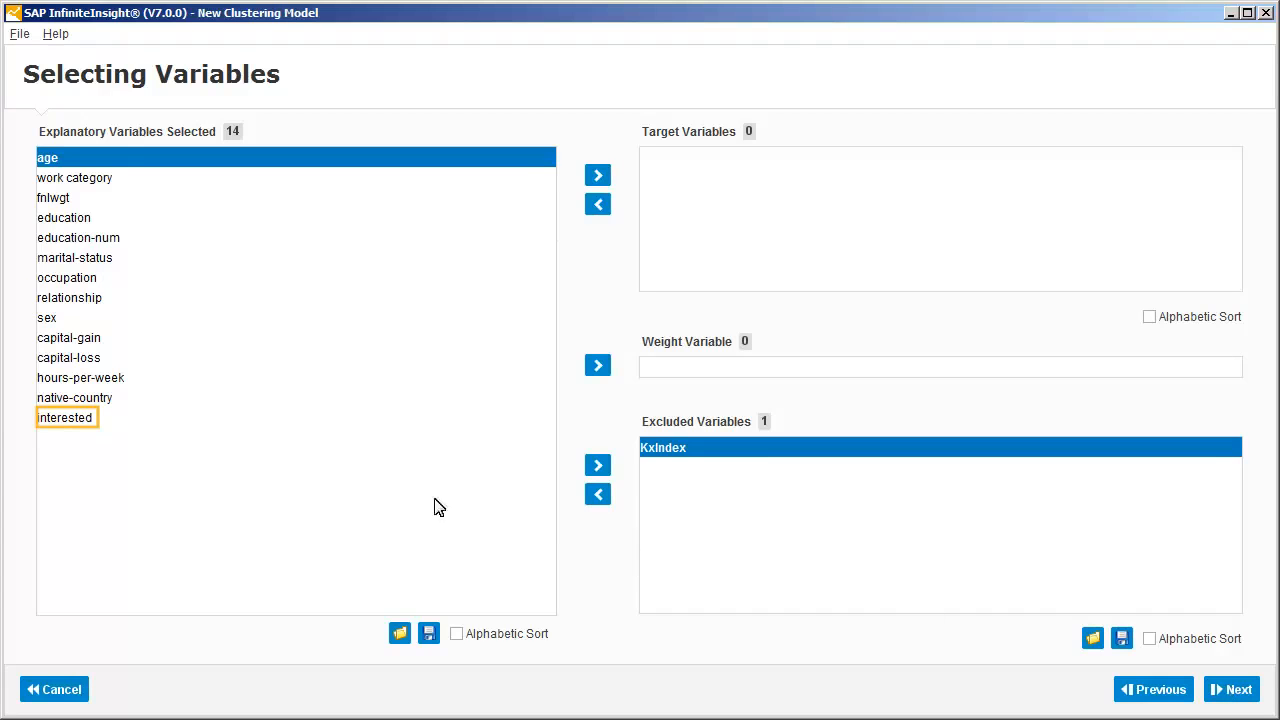
Make "interested" the target variable and proceed to the modeling parameters summary
left_click(67, 419)
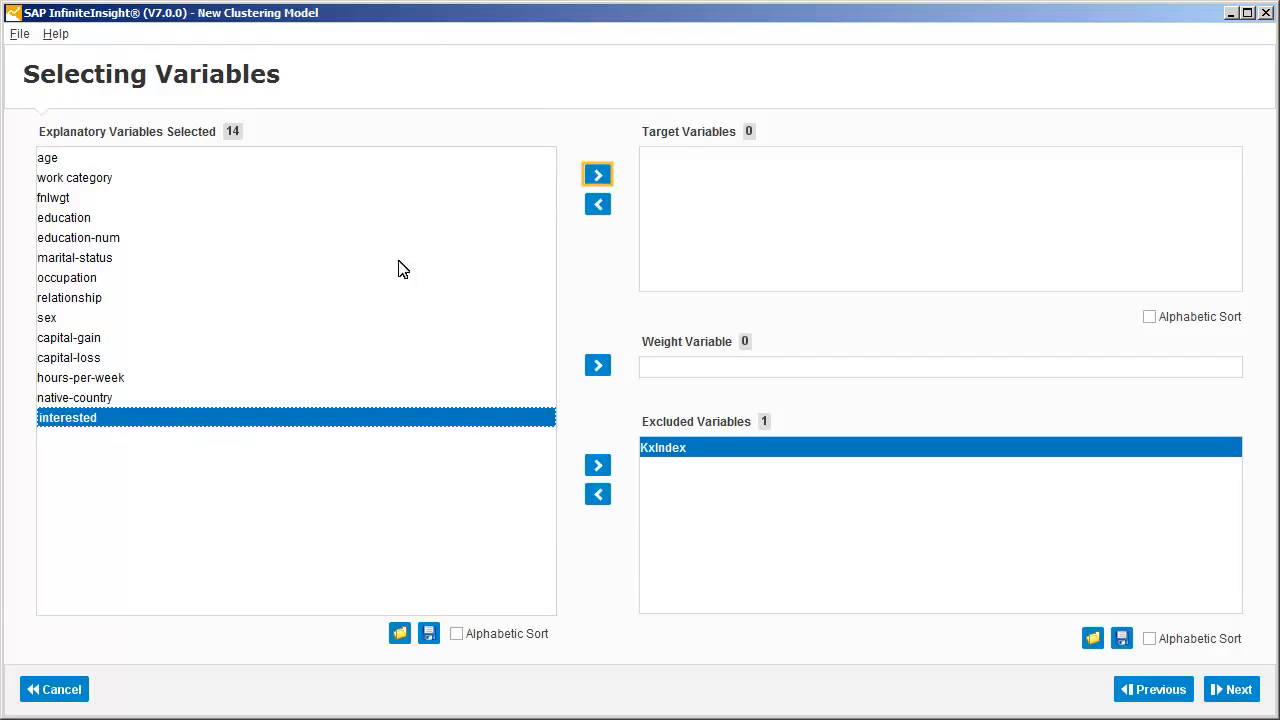
left_click(597, 176)
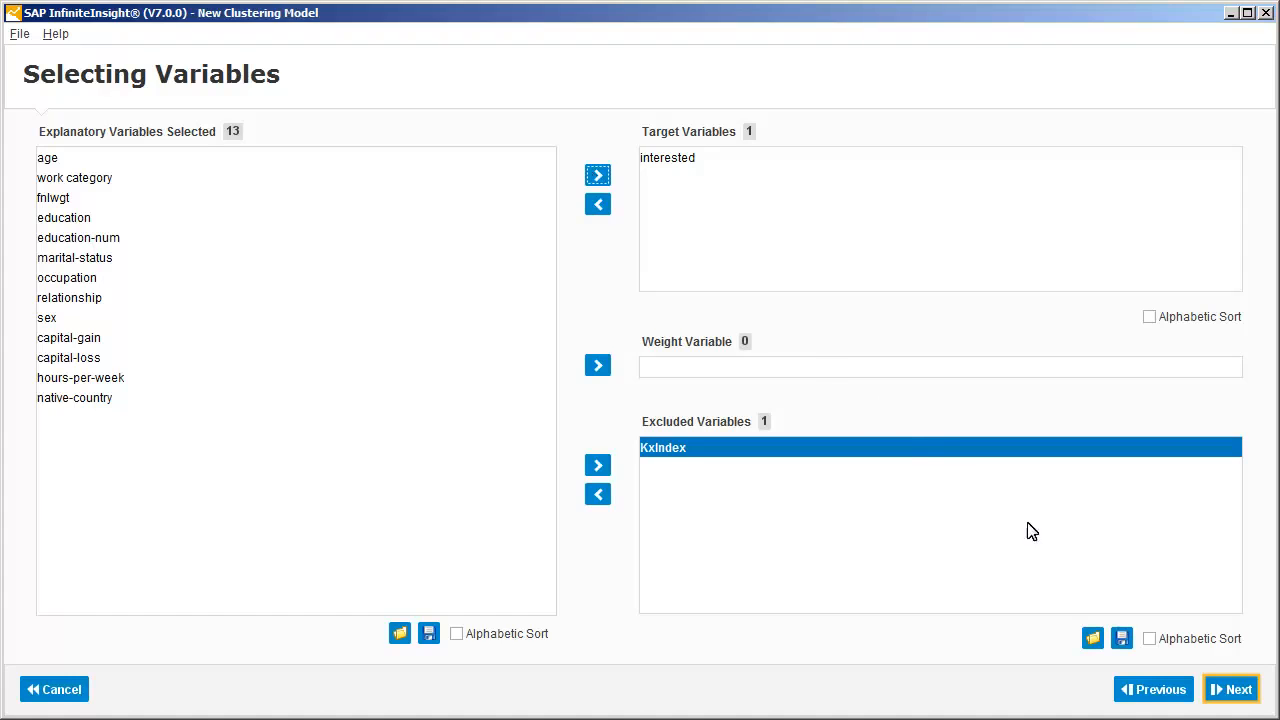
left_click(1233, 691)
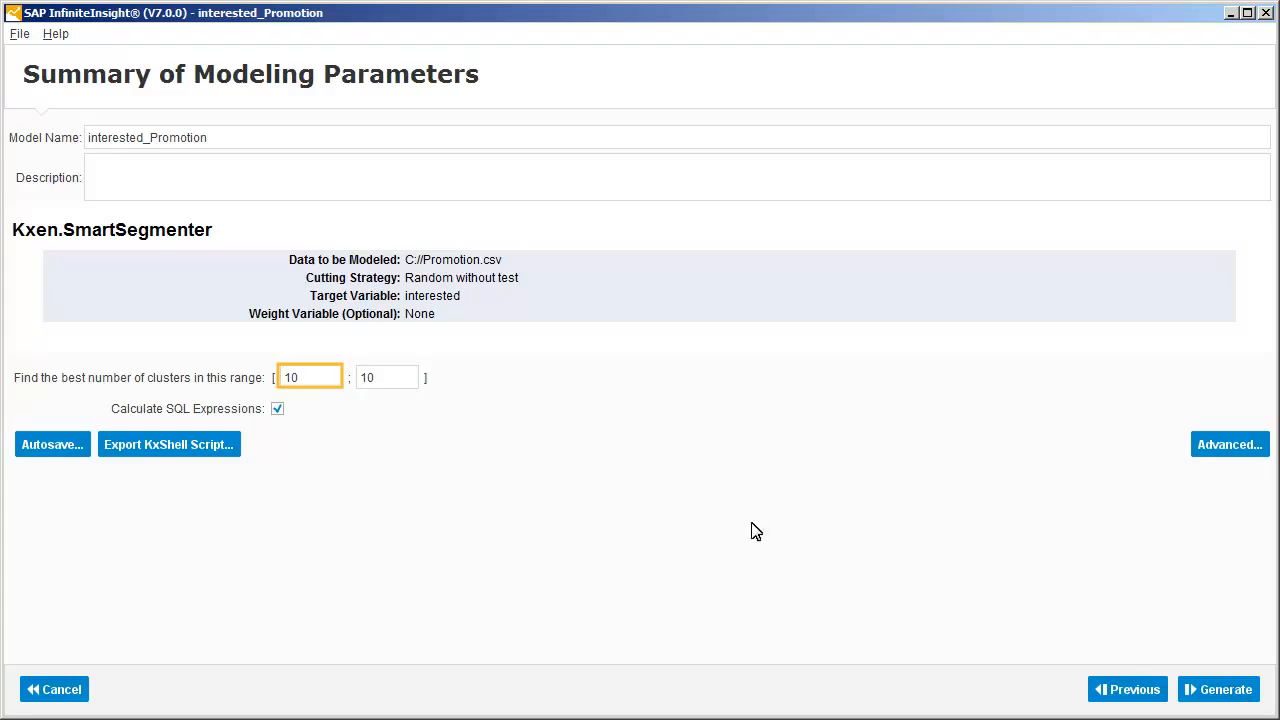
Set the minimum number of clusters to 5, generate the model, and review its overview report down to the clusters count table
type("5")
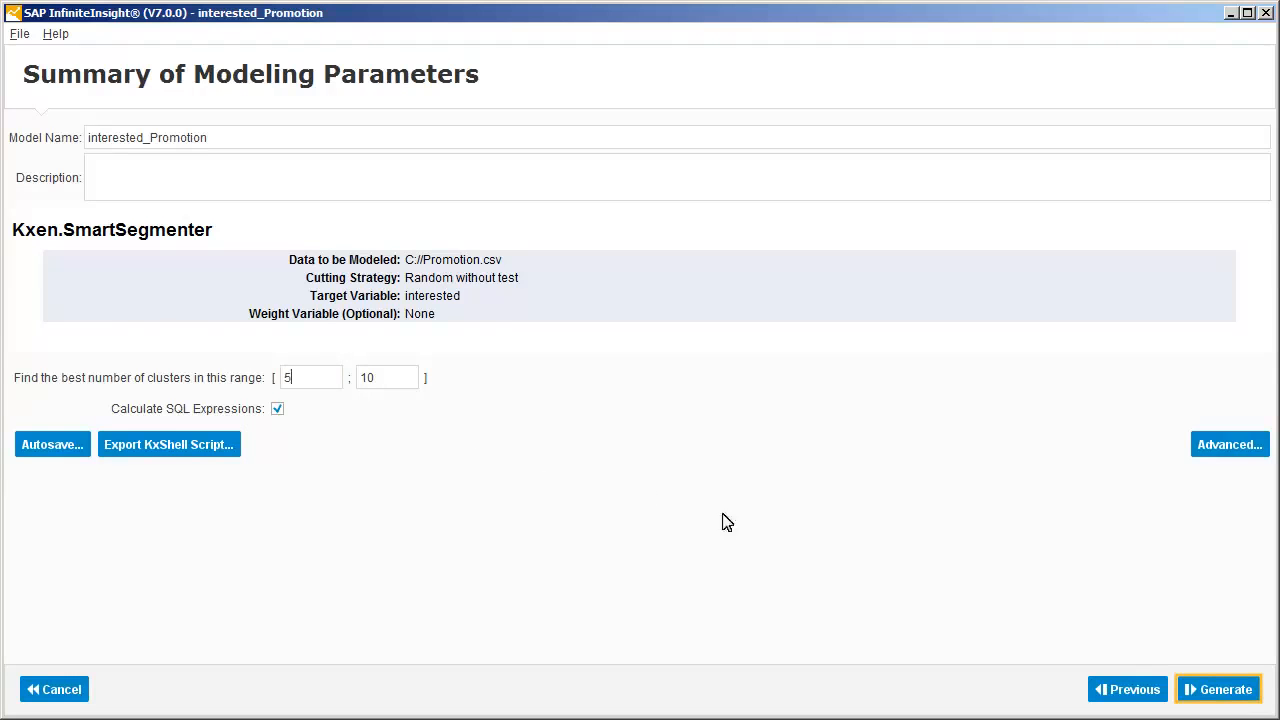
left_click(1213, 689)
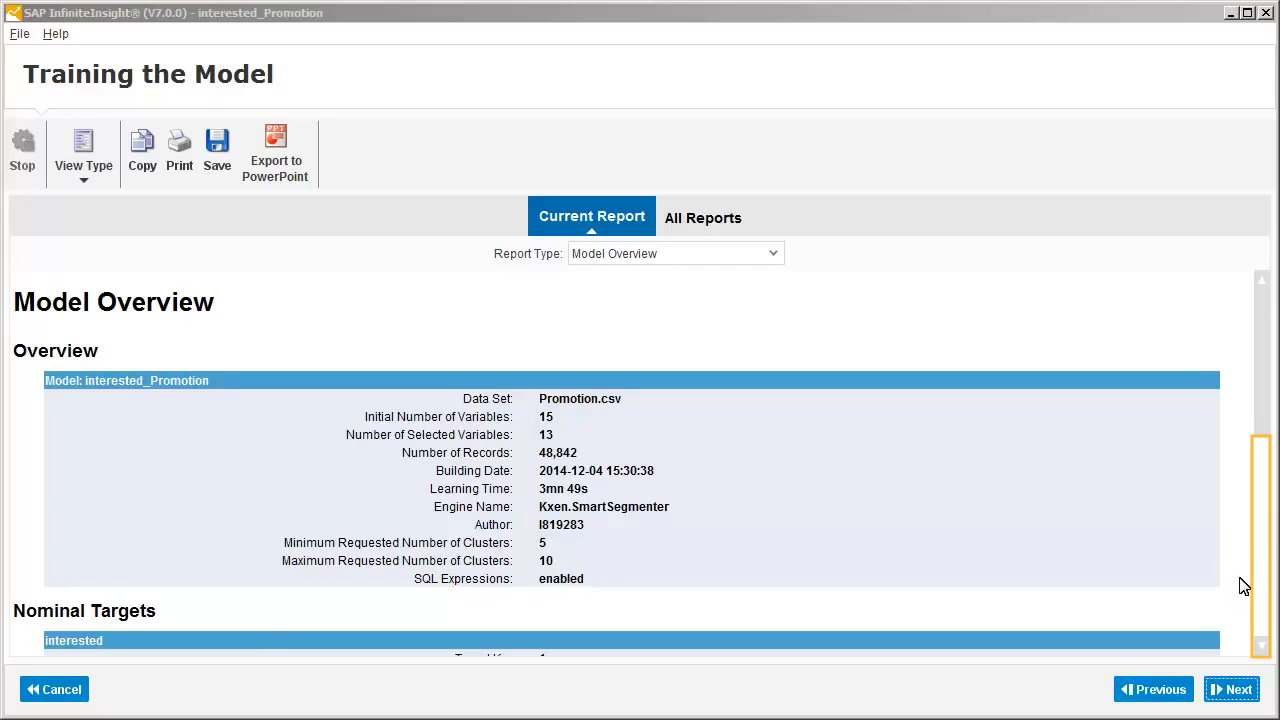
left_click(1260, 528)
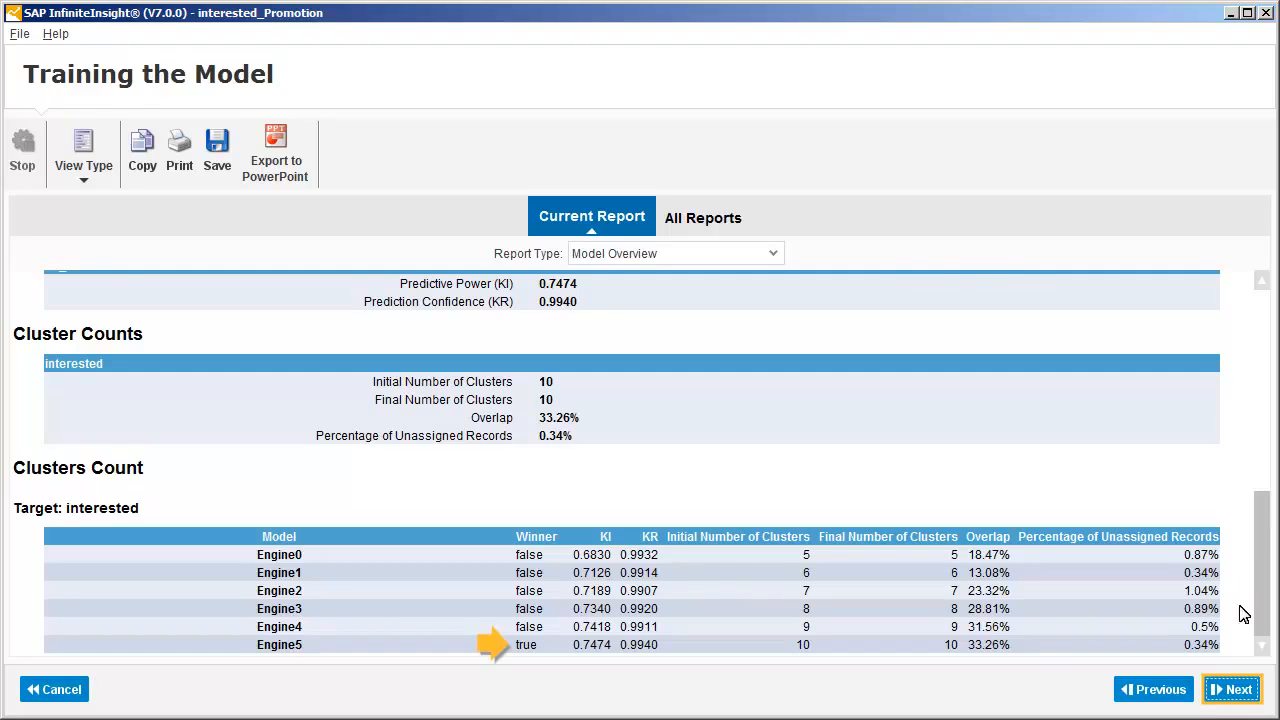
left_click(1232, 690)
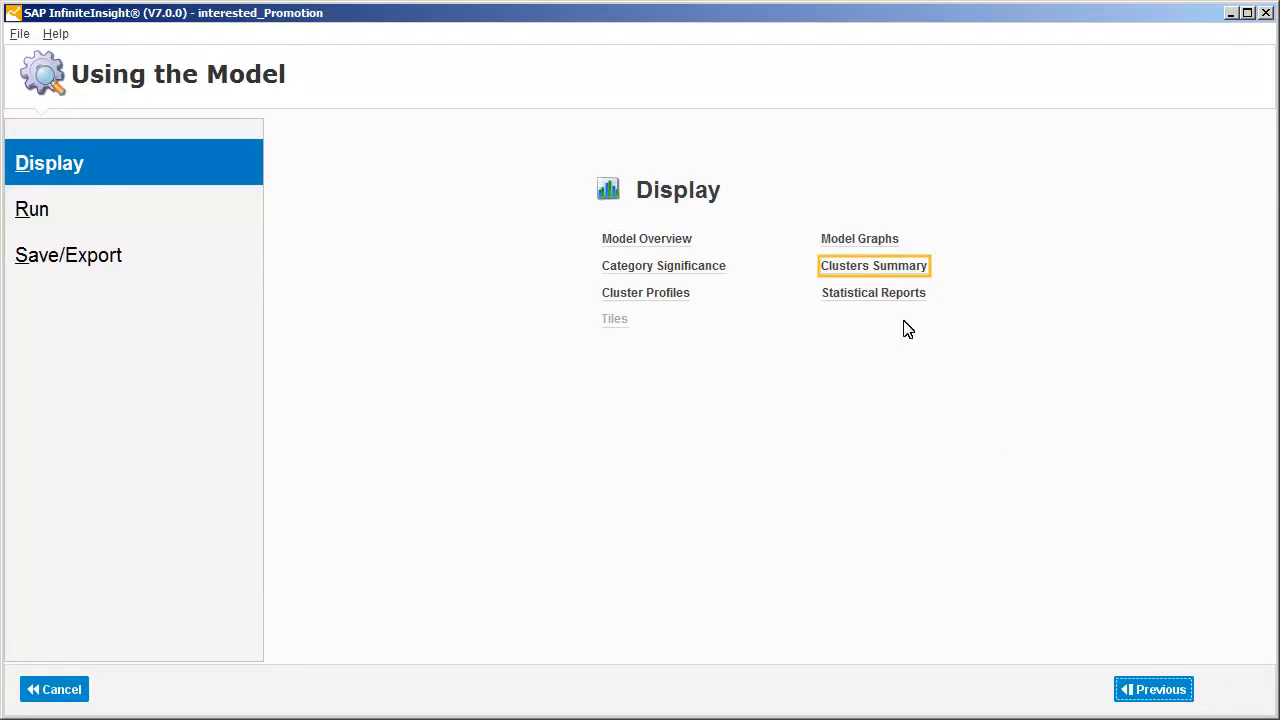
Examine the clusters summary bubble chart with capital-gain plotted on the Y-axis
left_click(853, 268)
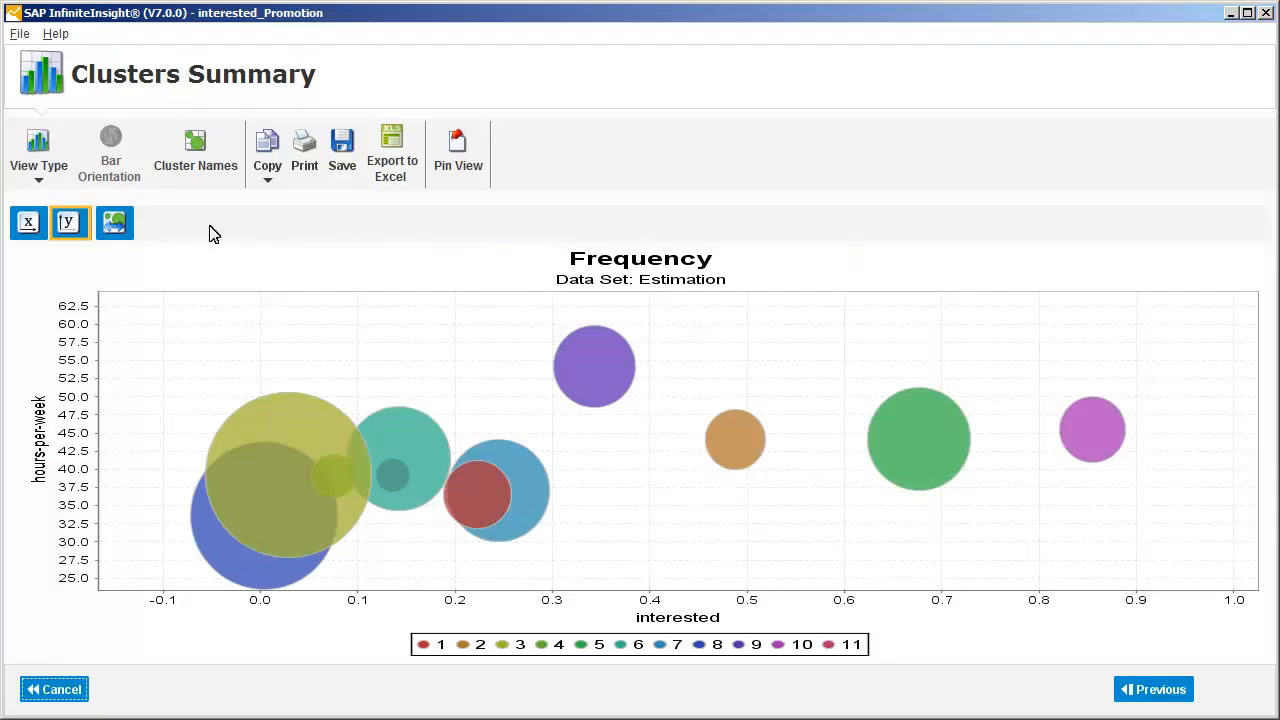
left_click(67, 223)
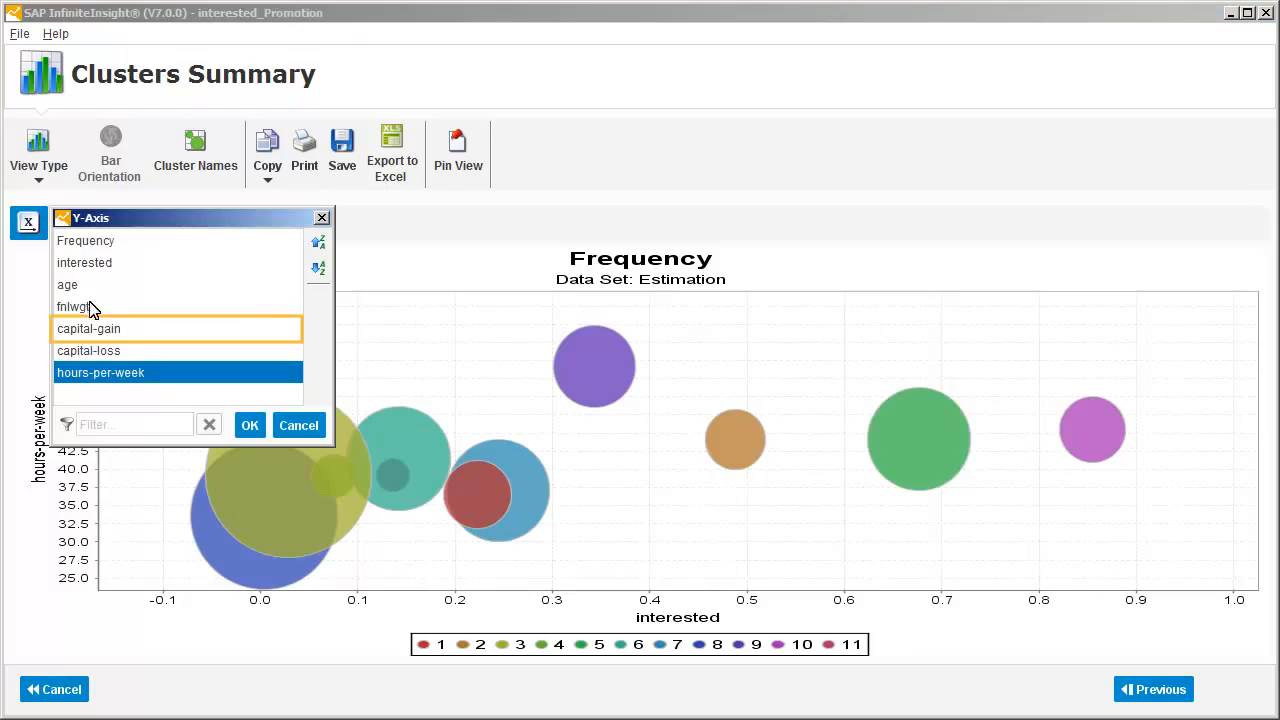
left_click(97, 328)
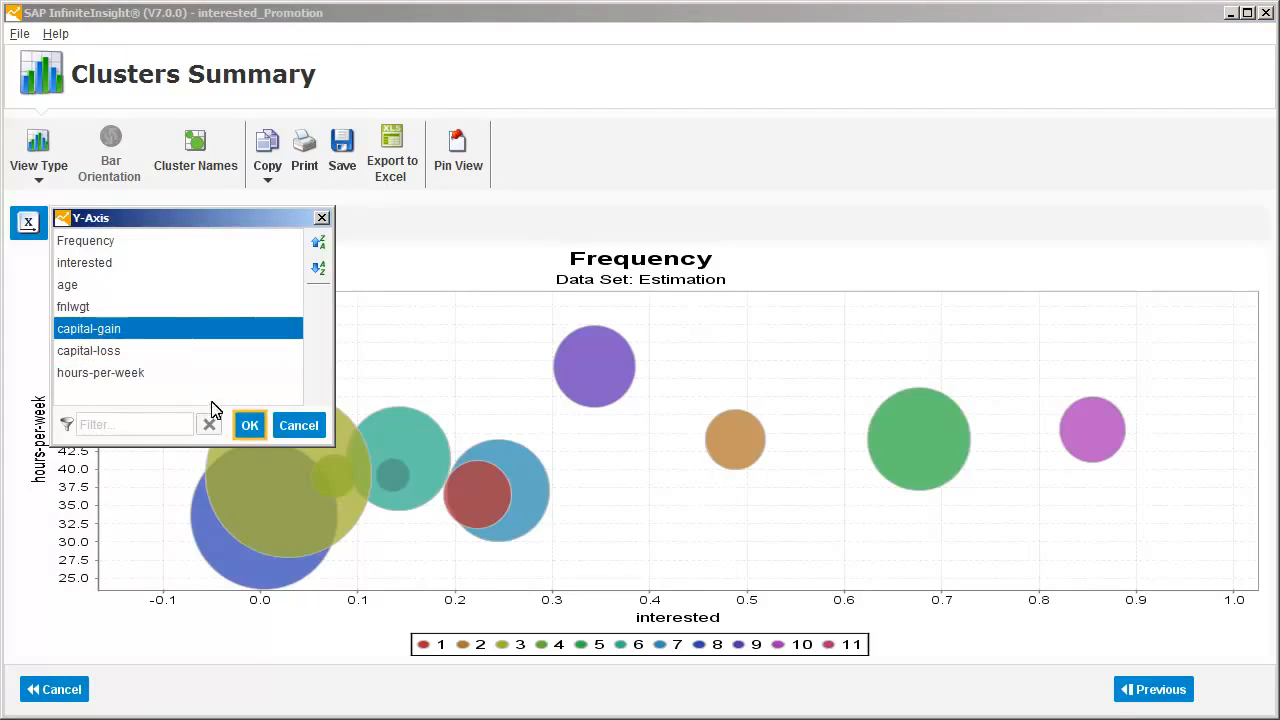
left_click(247, 427)
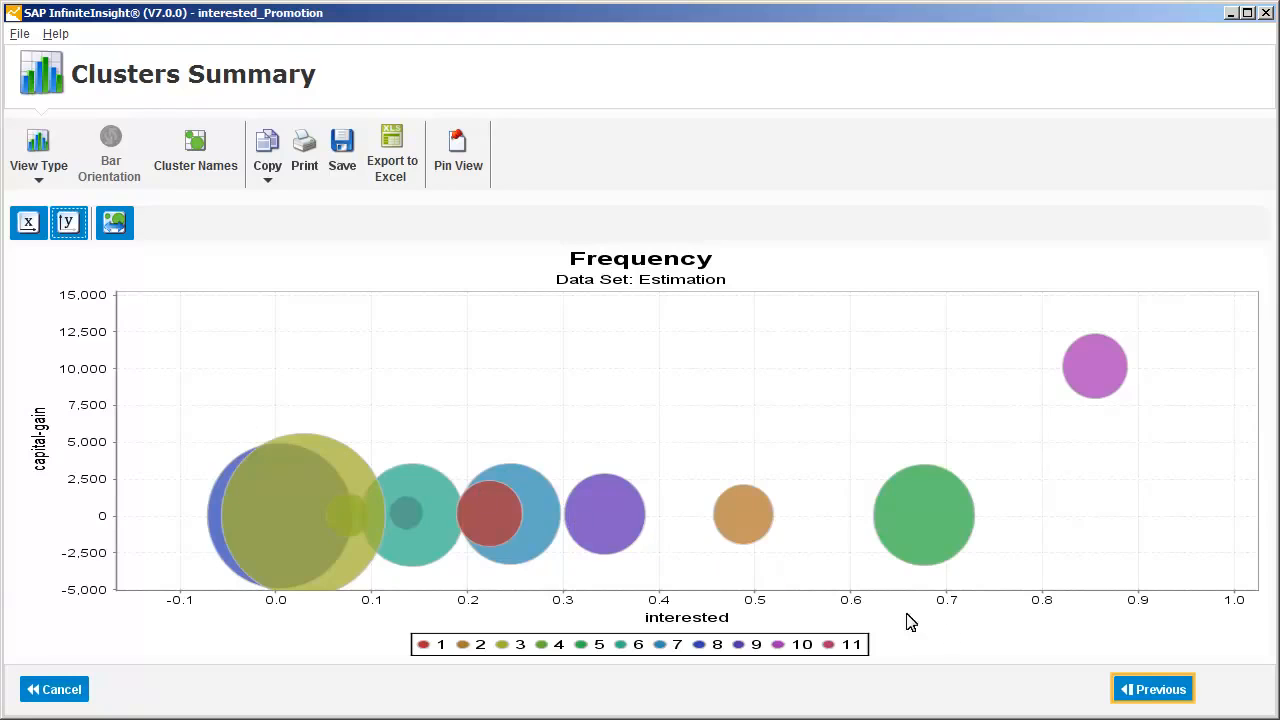
left_click(1157, 692)
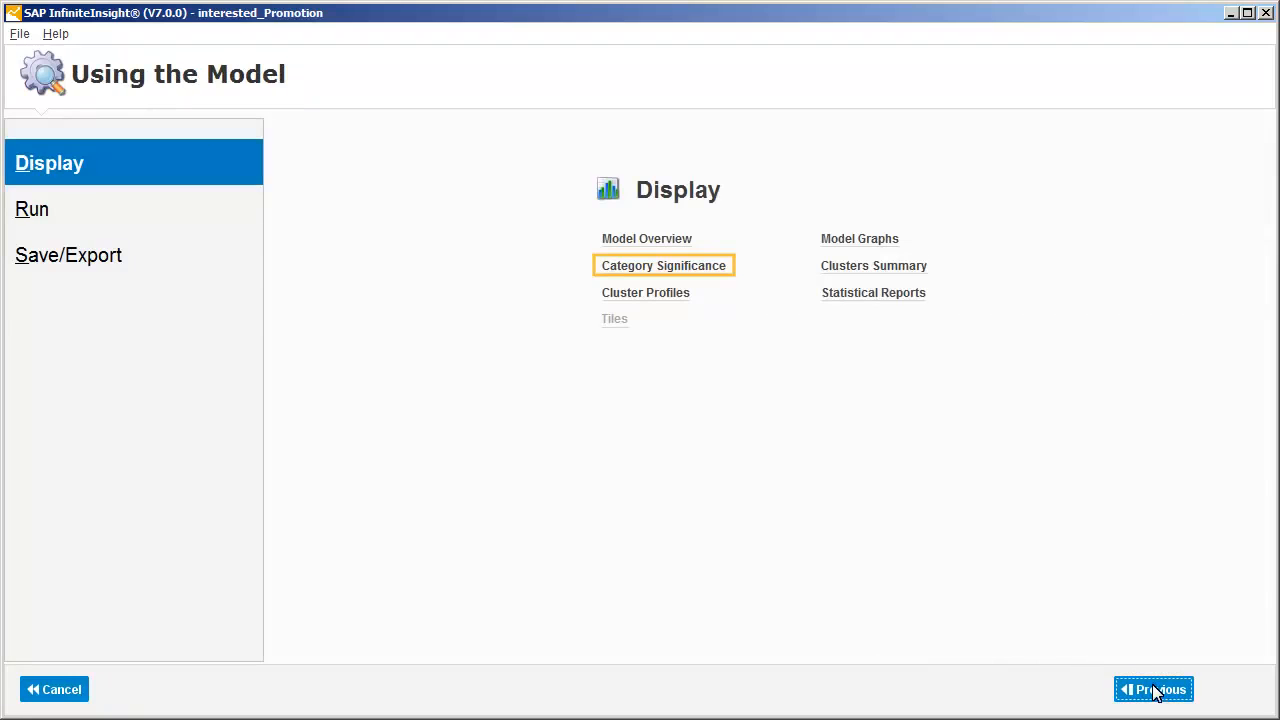
Examine the category significance of the marital-status variable and the profiles of the clusters
left_click(626, 268)
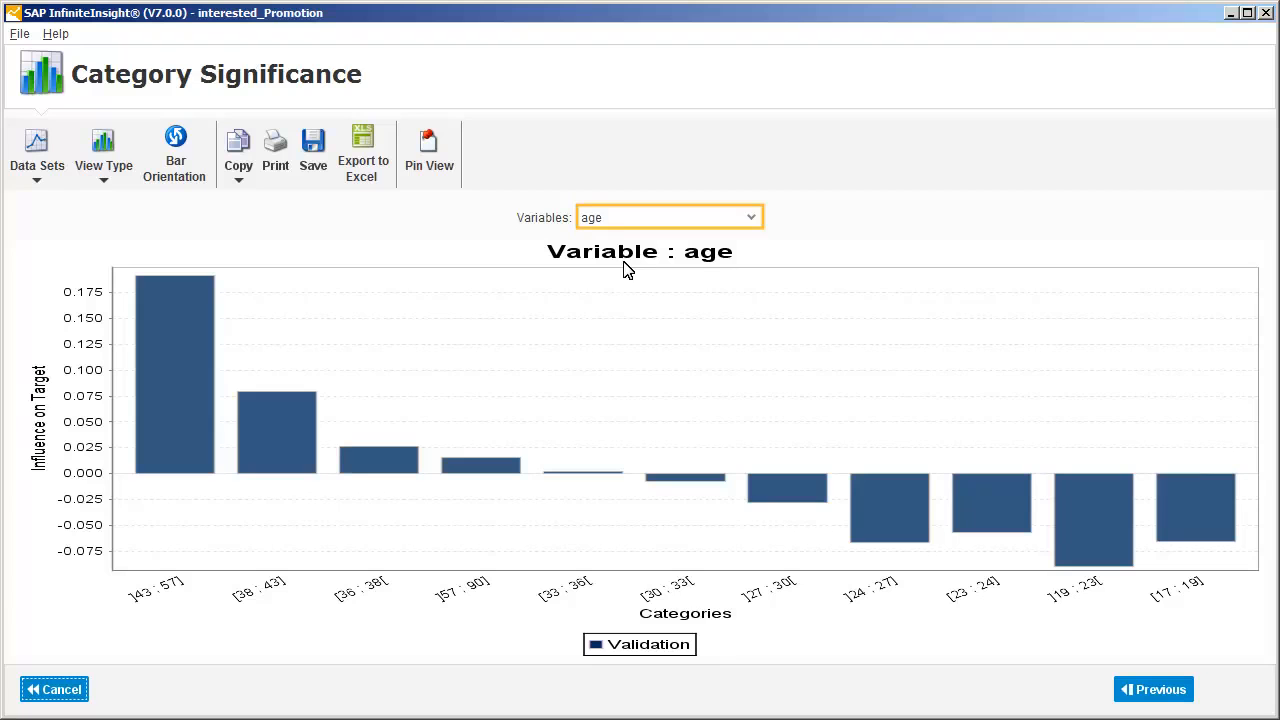
left_click(590, 218)
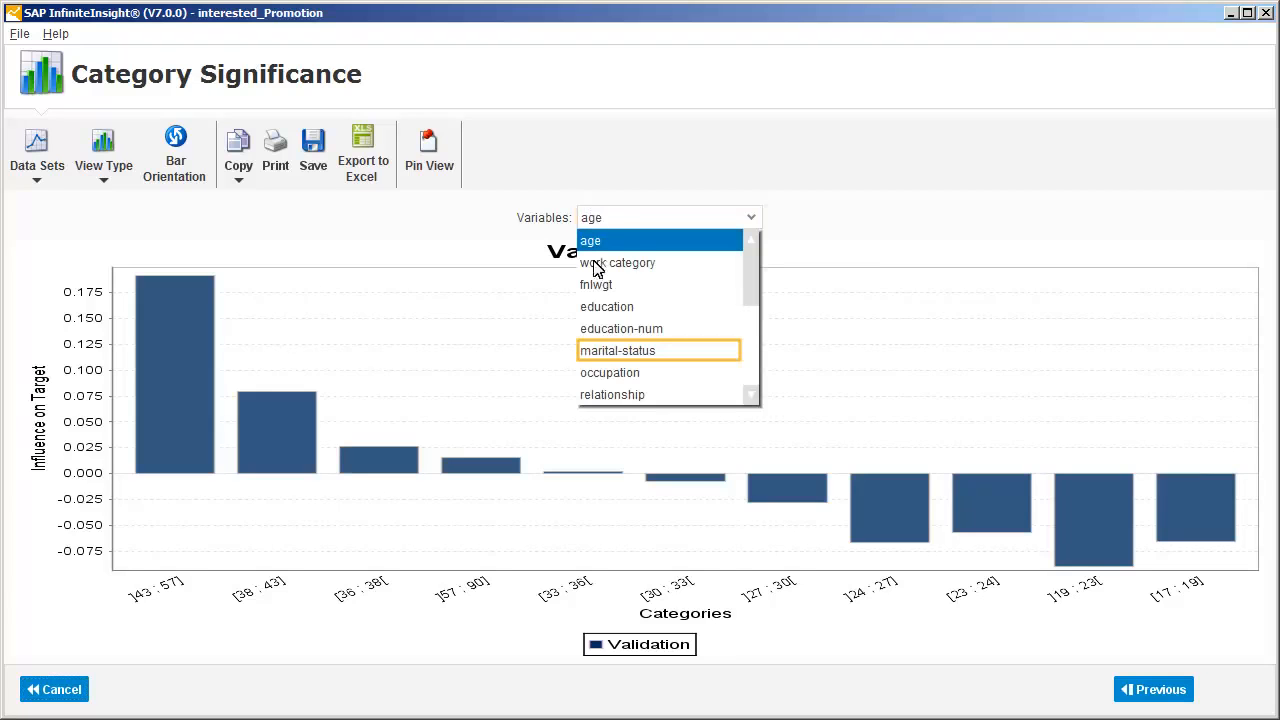
left_click(603, 355)
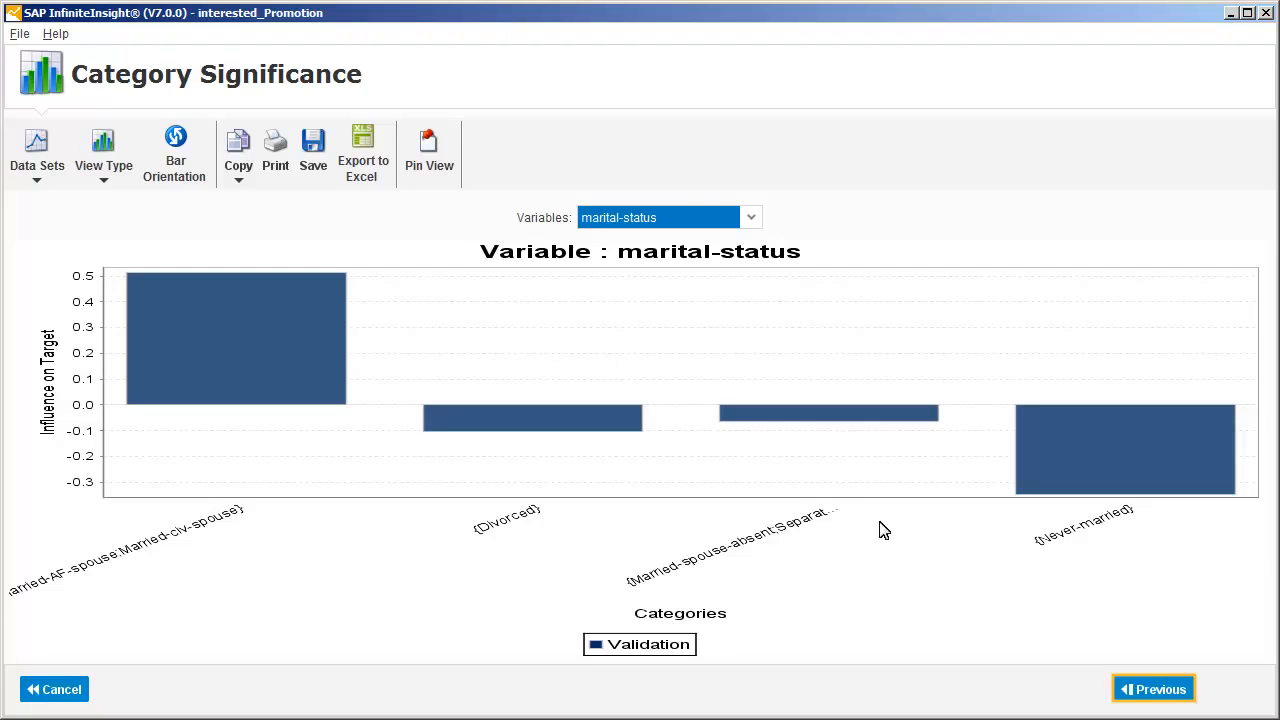
left_click(1147, 691)
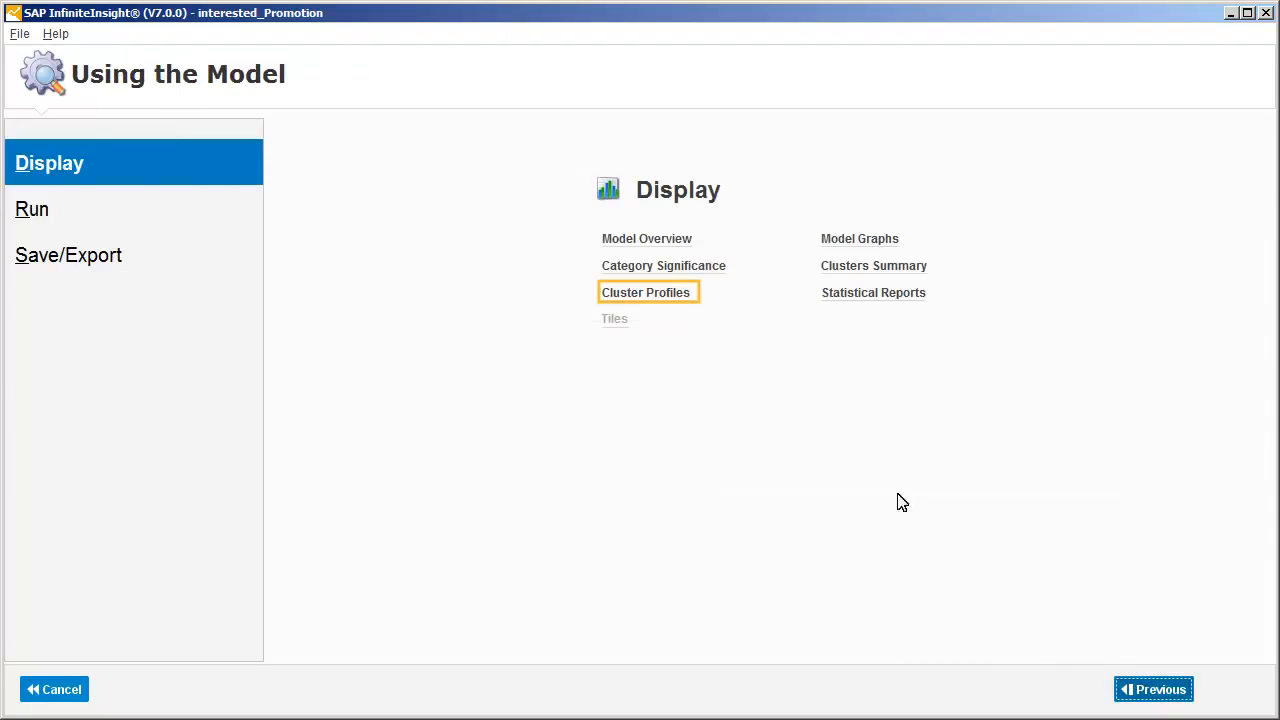
left_click(639, 296)
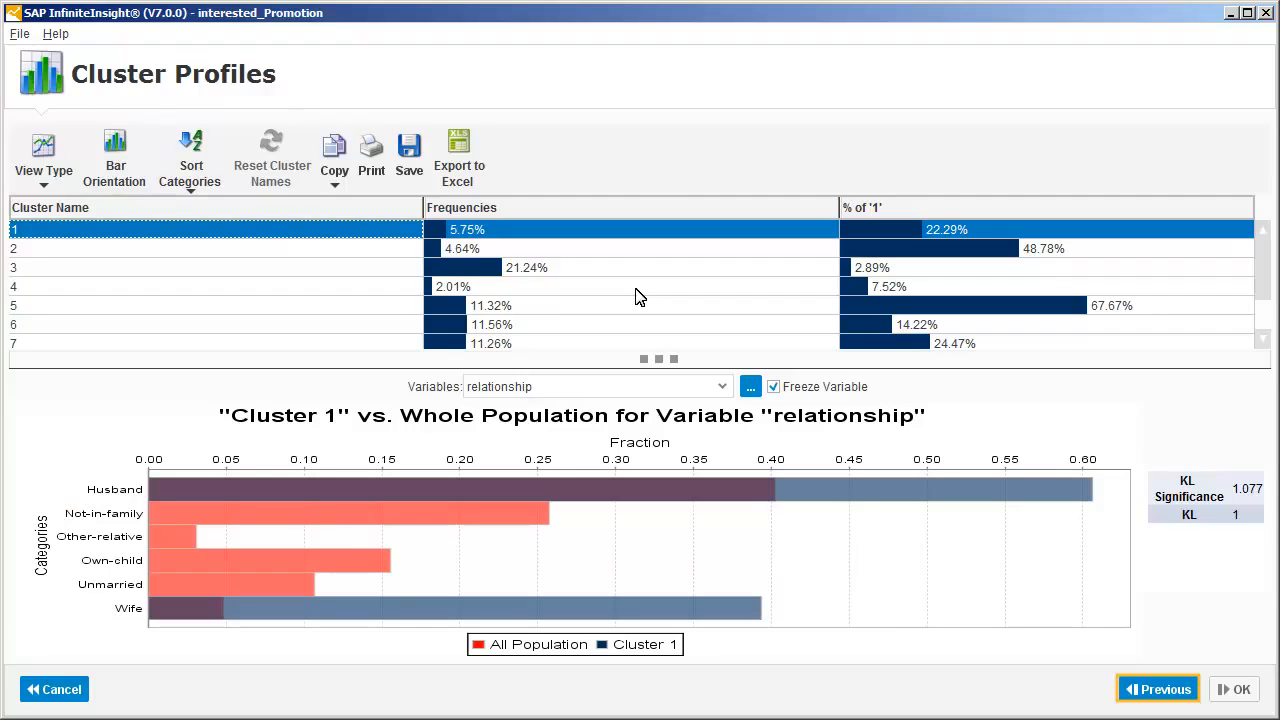
left_click(1155, 690)
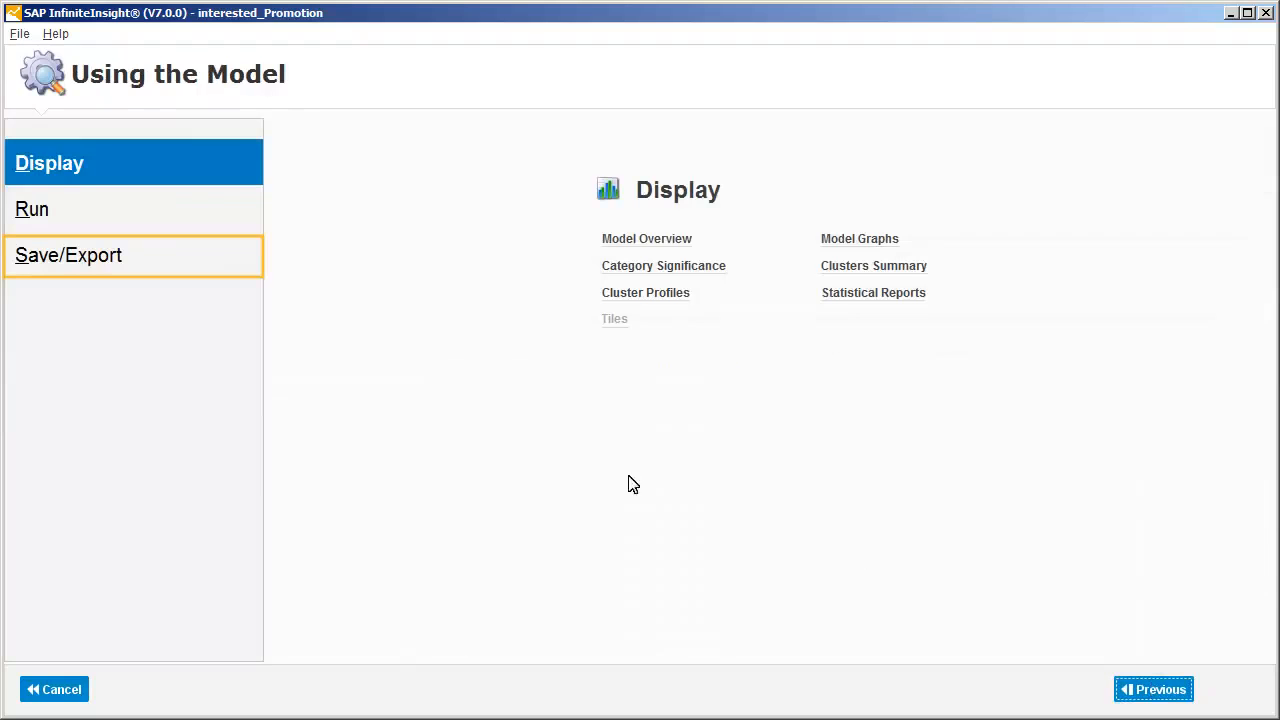
Save the model as the text file Cluster_Promotion.txt in C:\
left_click(67, 260)
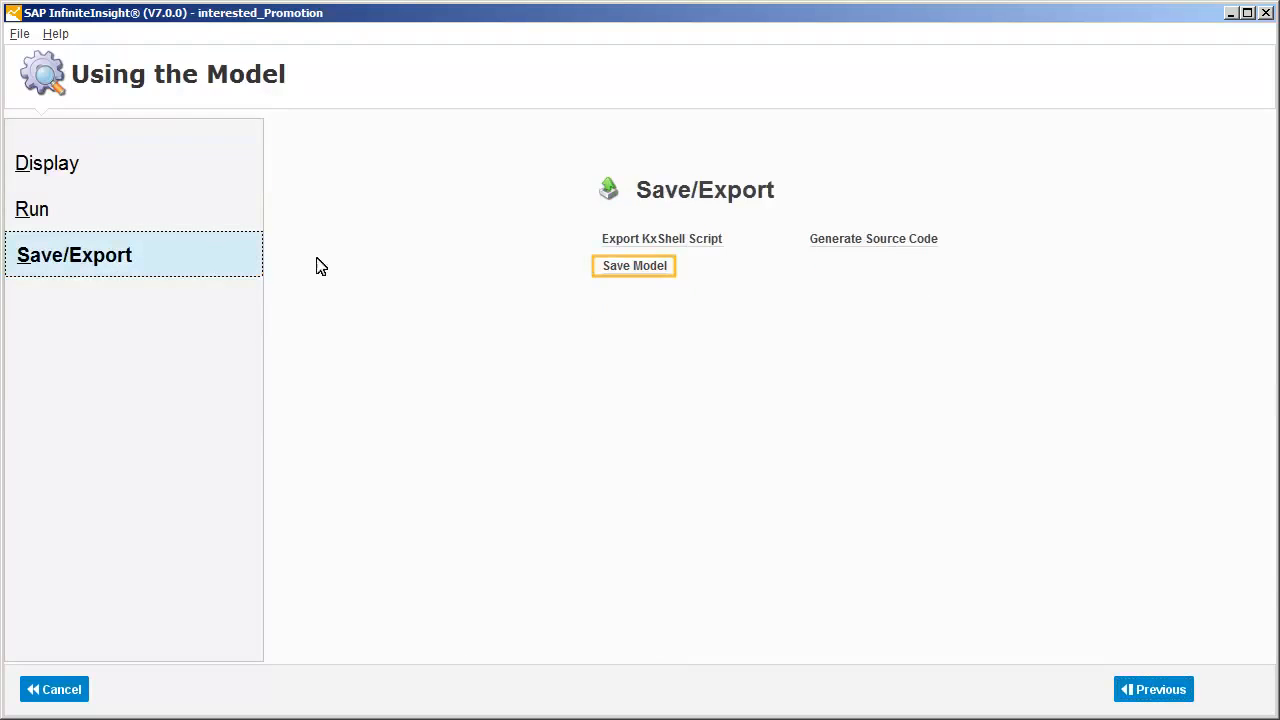
left_click(633, 266)
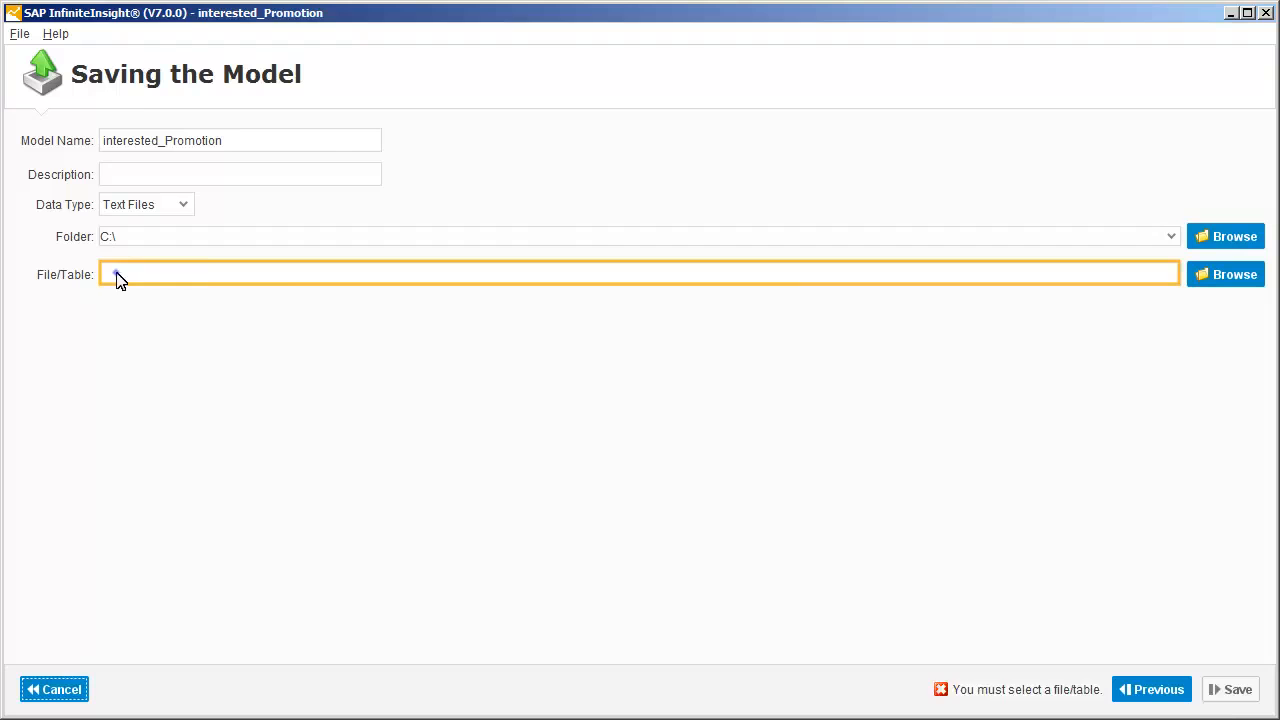
type("Cluster_Promotion.txt")
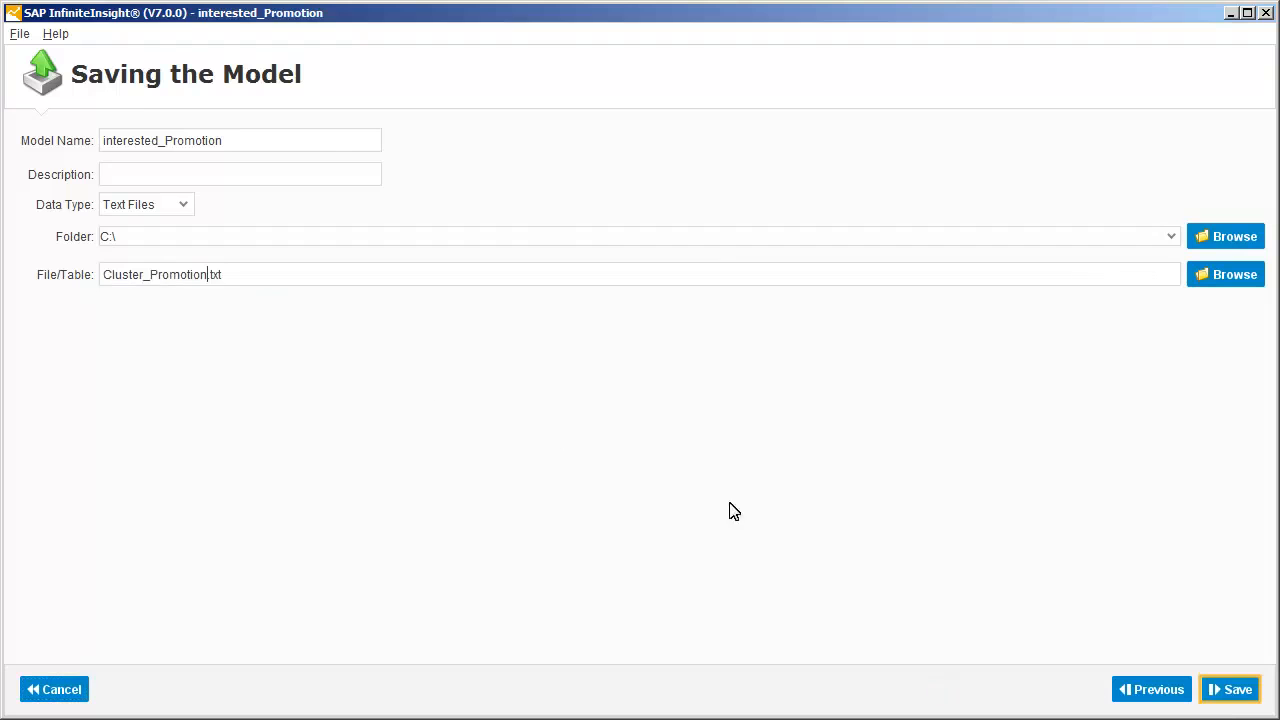
left_click(1229, 690)
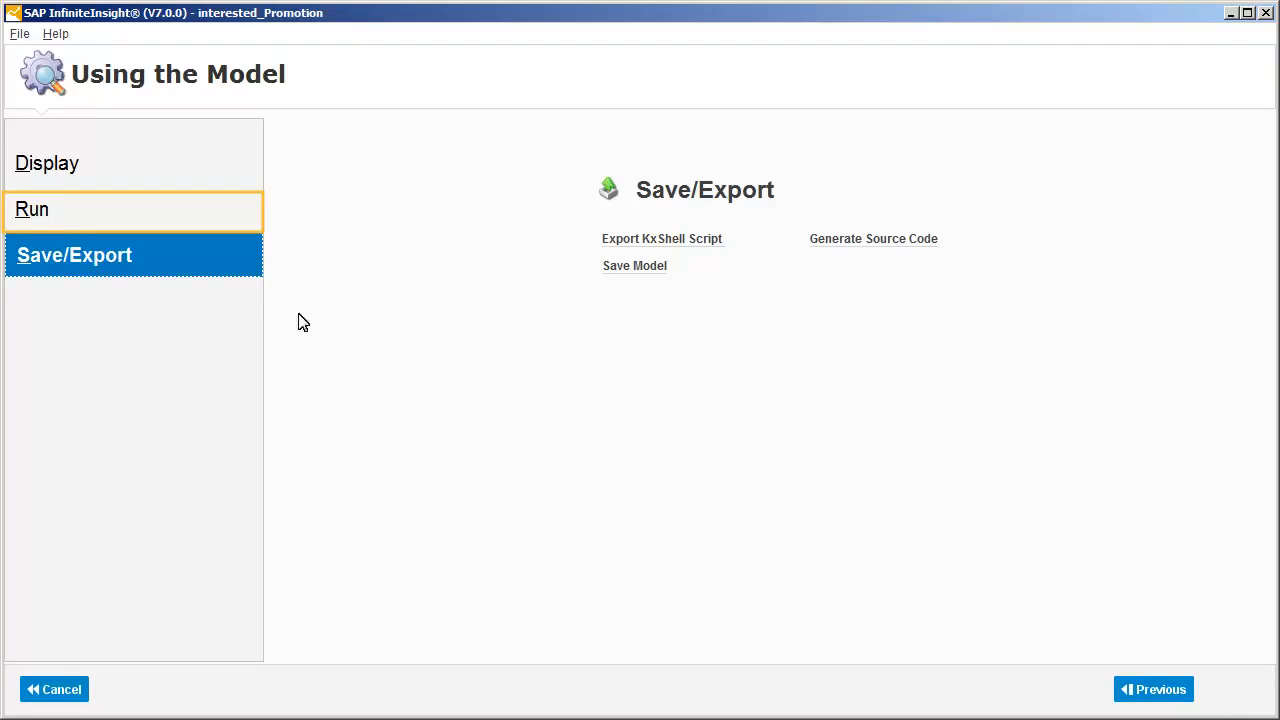
Apply the model to NewPromotion.csv, writing the results to Cluster_Promotion_Apply.txt in C:/, and view the generated output
left_click(31, 212)
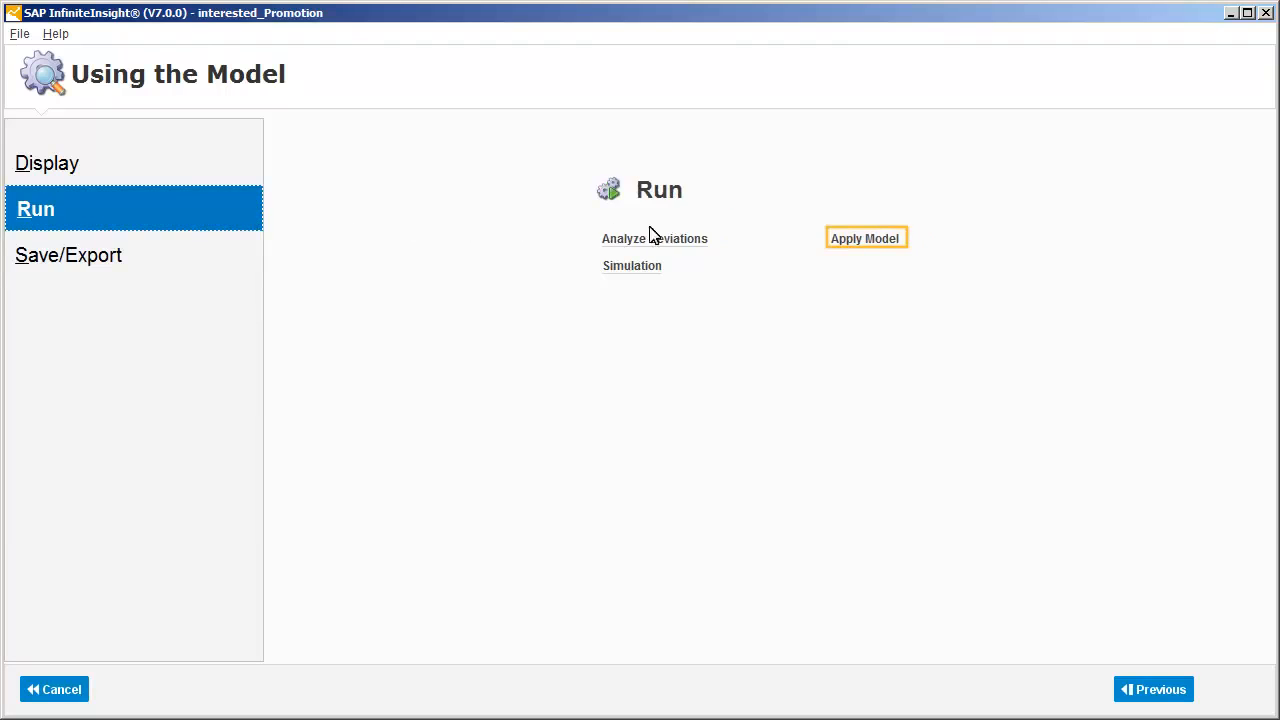
left_click(851, 240)
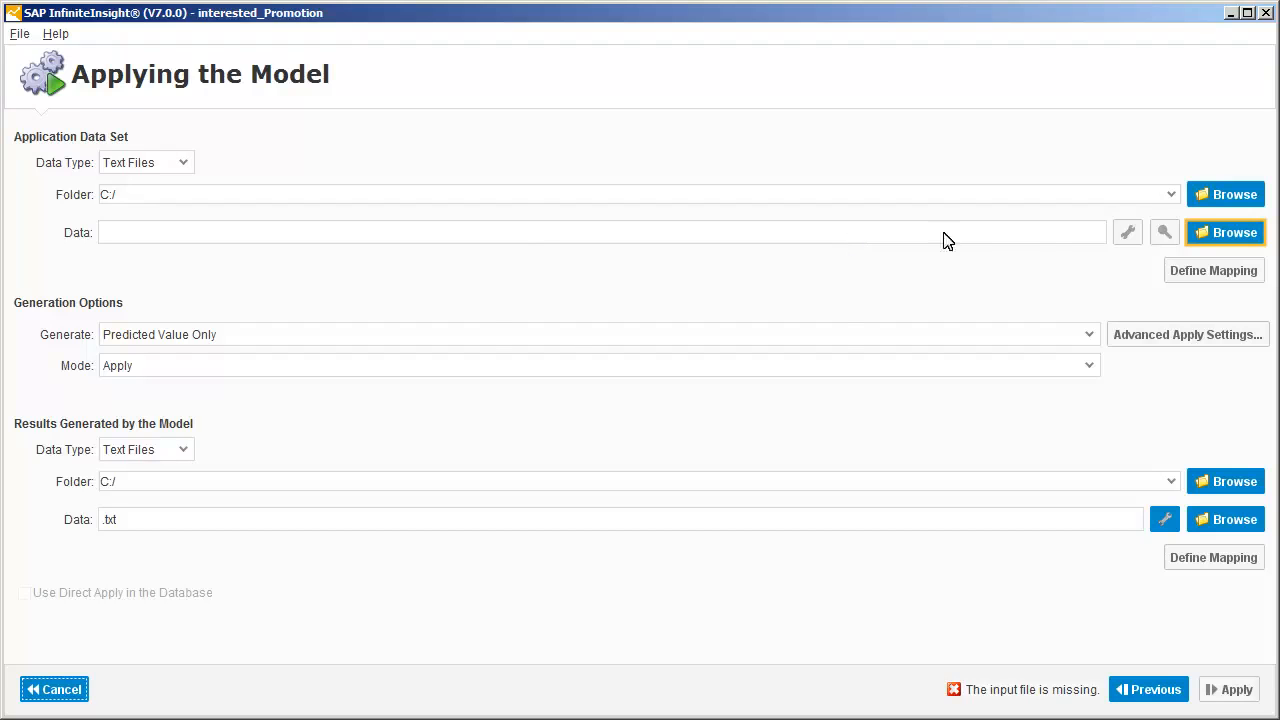
left_click(1219, 236)
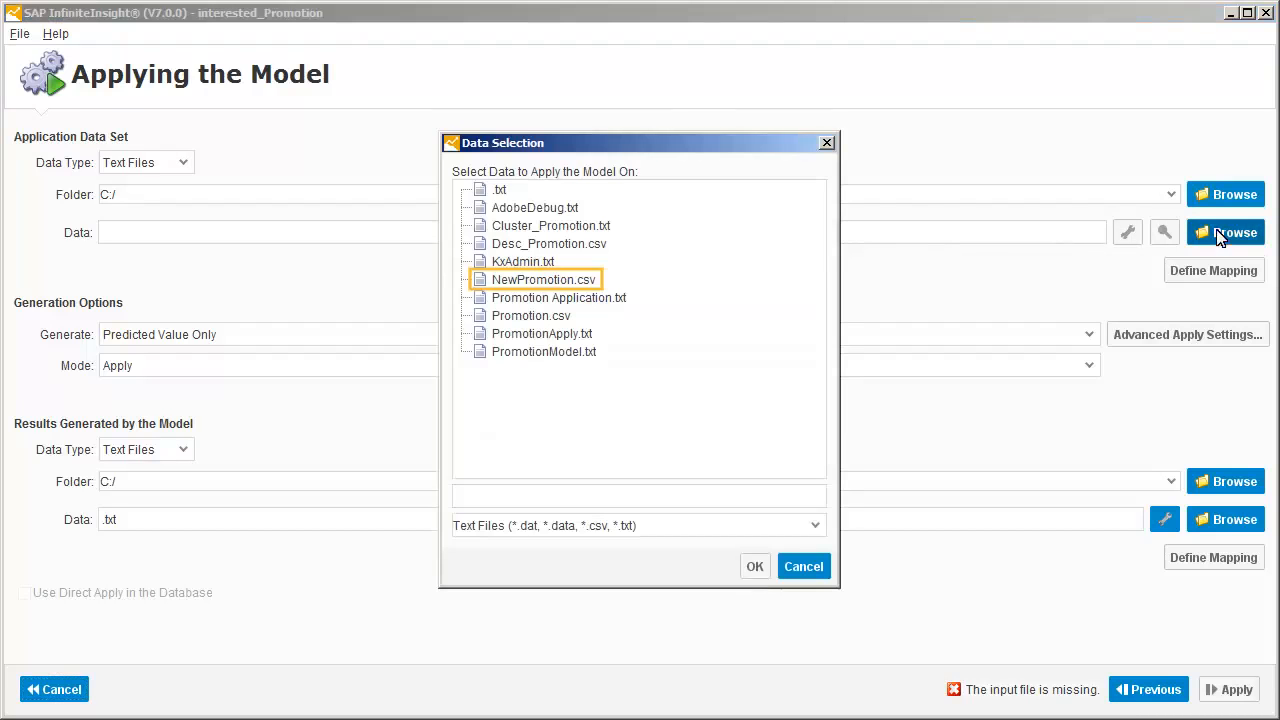
double_click(510, 283)
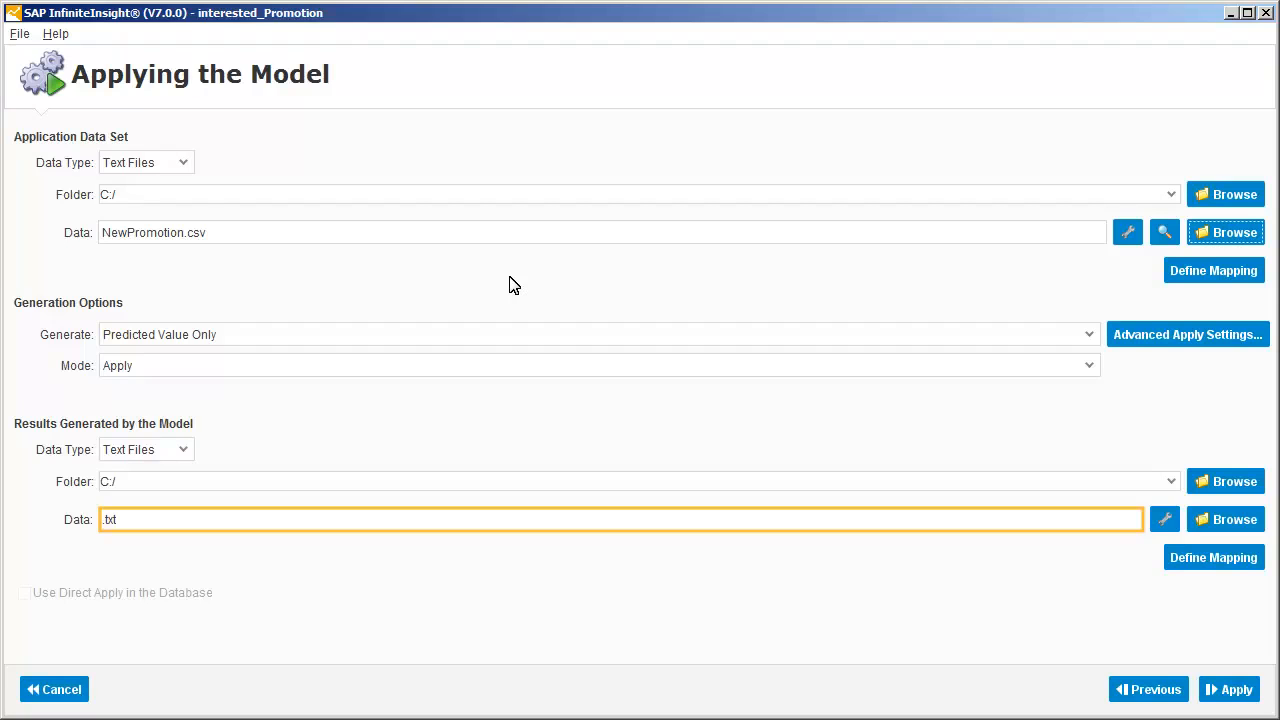
left_click(103, 516)
type("Cluster_Promotion_Apply")
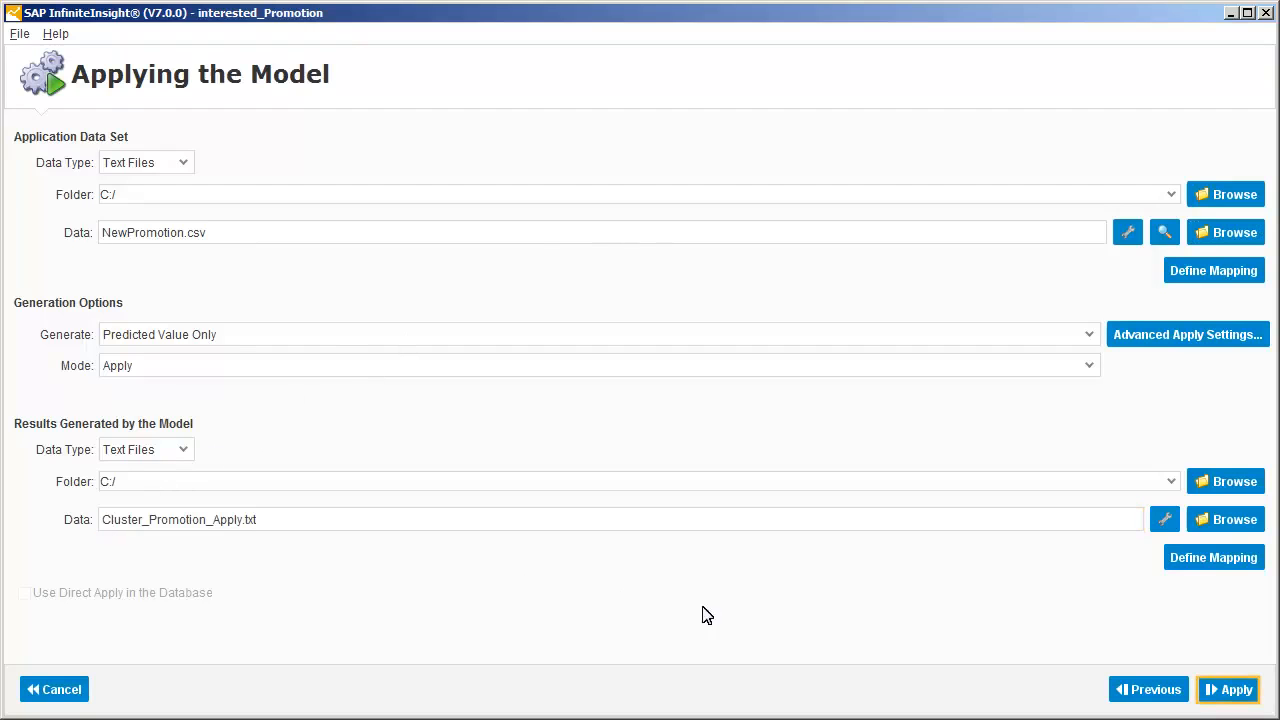
left_click(1229, 690)
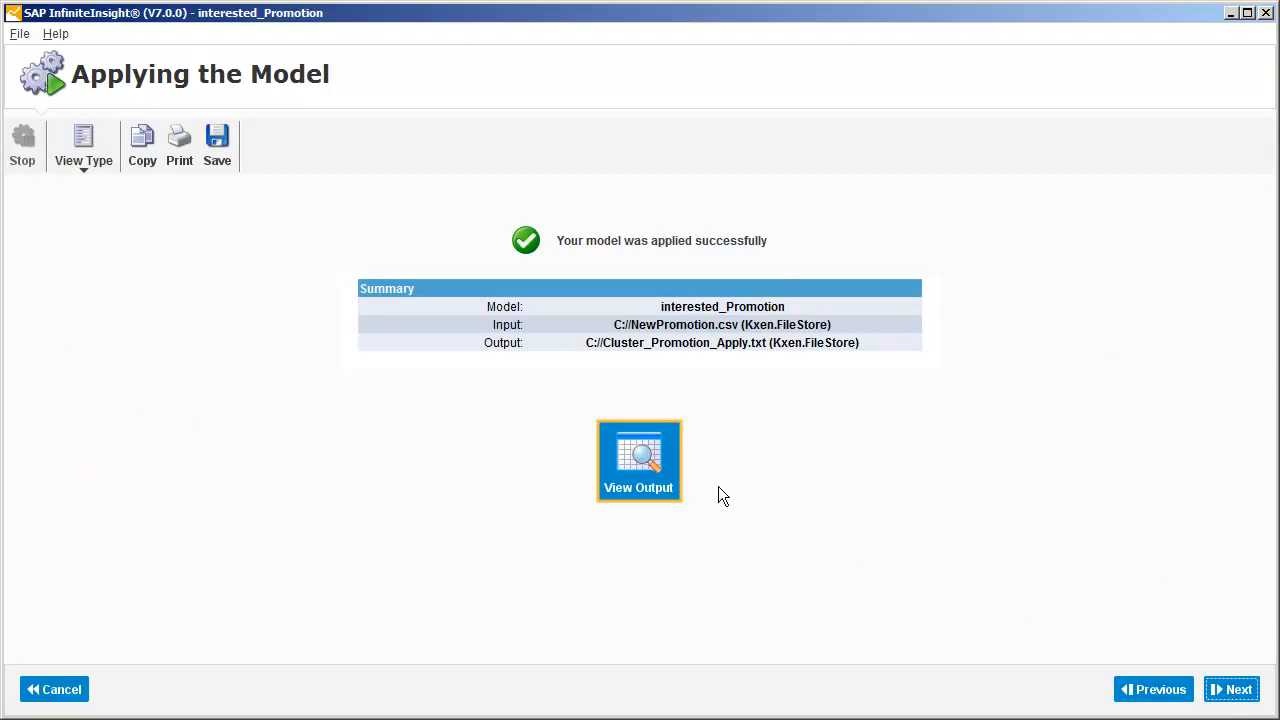
left_click(635, 456)
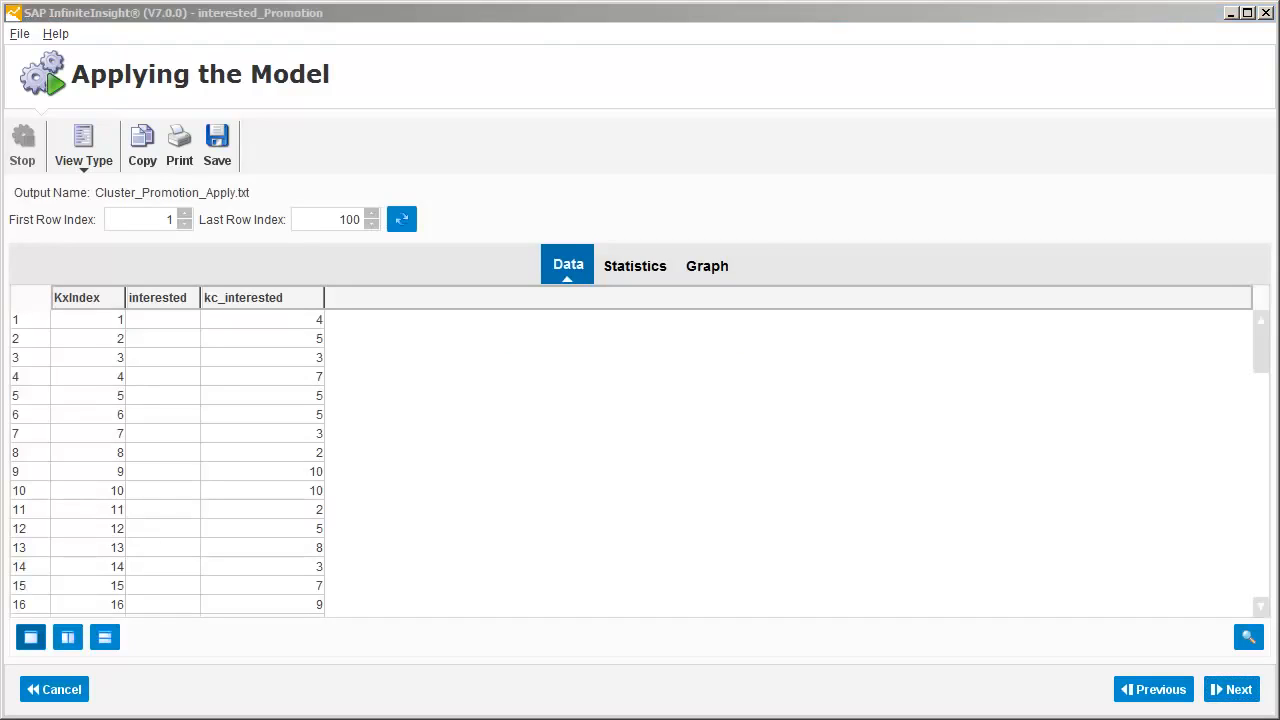